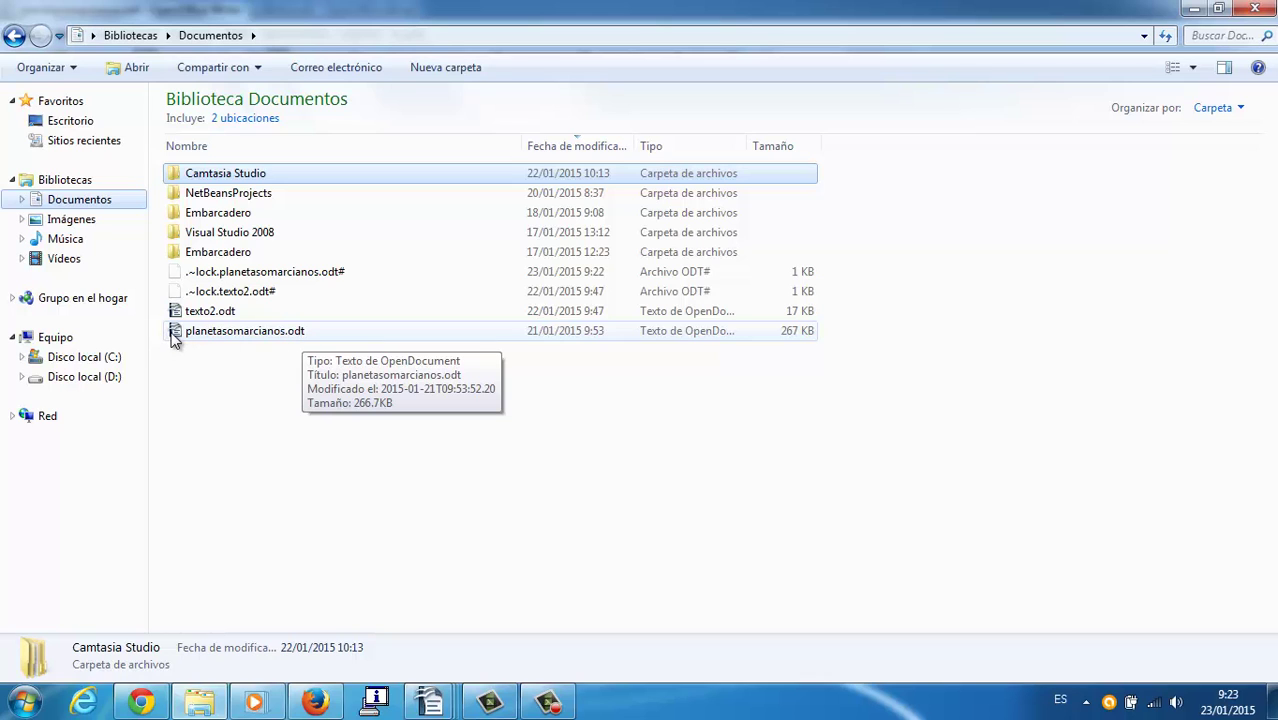
# Step: Show the contents of the Documents library as large icons
pyautogui.click(1191, 72)
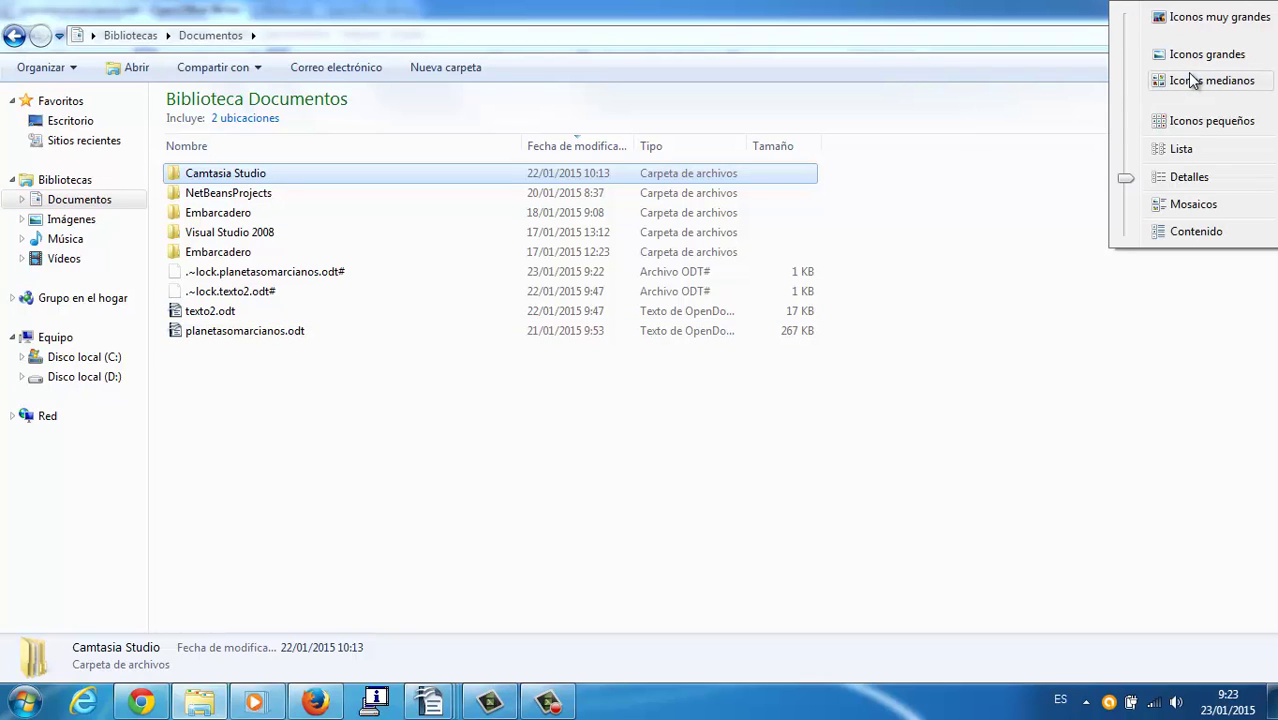
pyautogui.click(1188, 55)
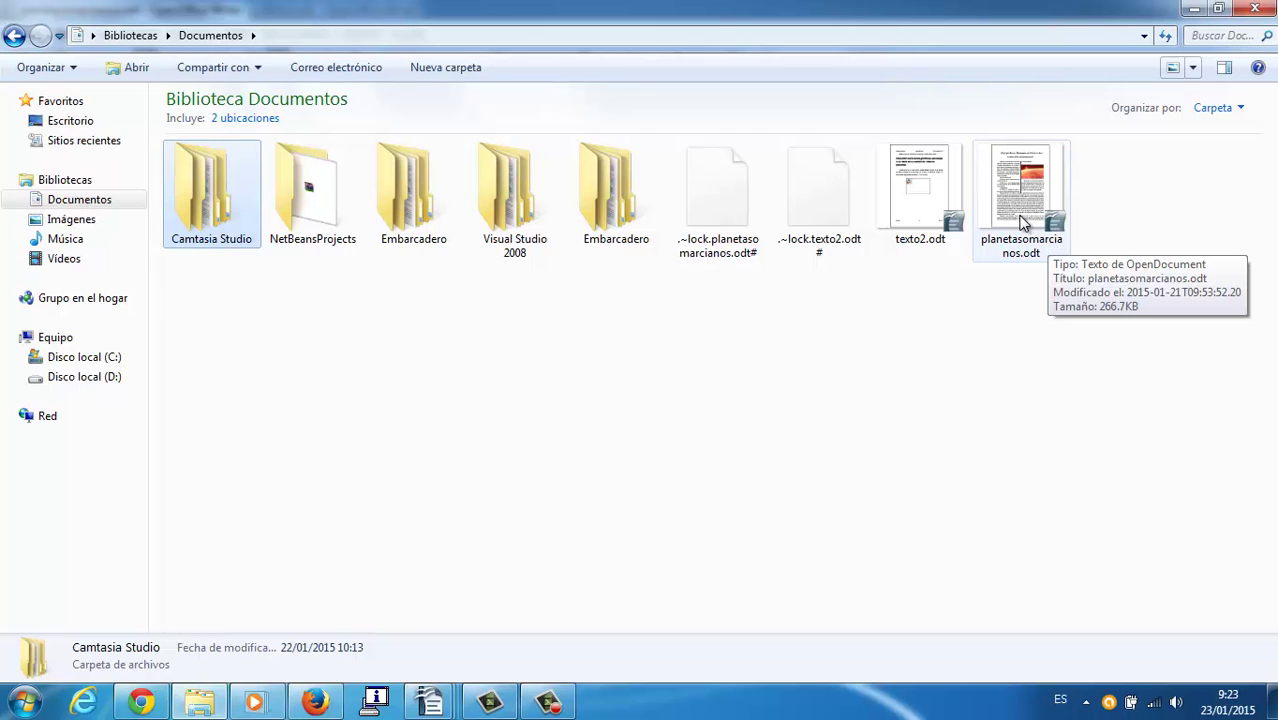
# Step: Find Microsoft Word 2010 by searching for "word" and launch it
pyautogui.click(10, 708)
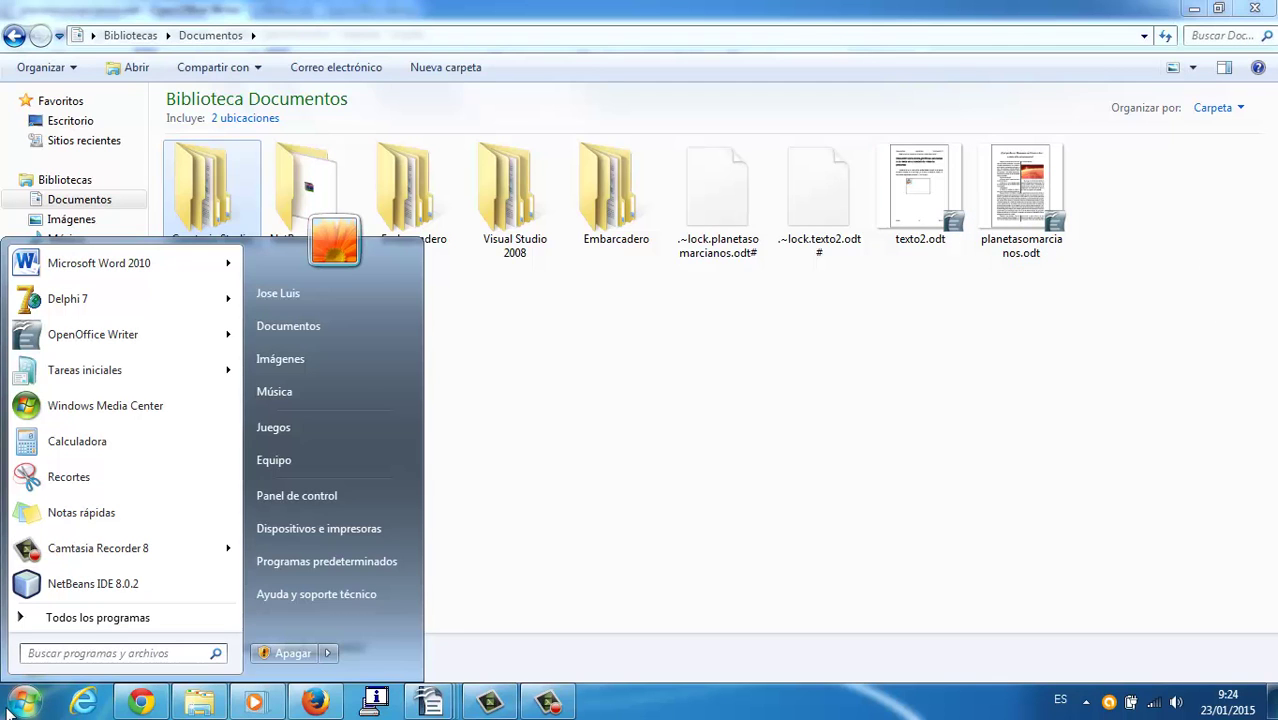
pyautogui.write('word')
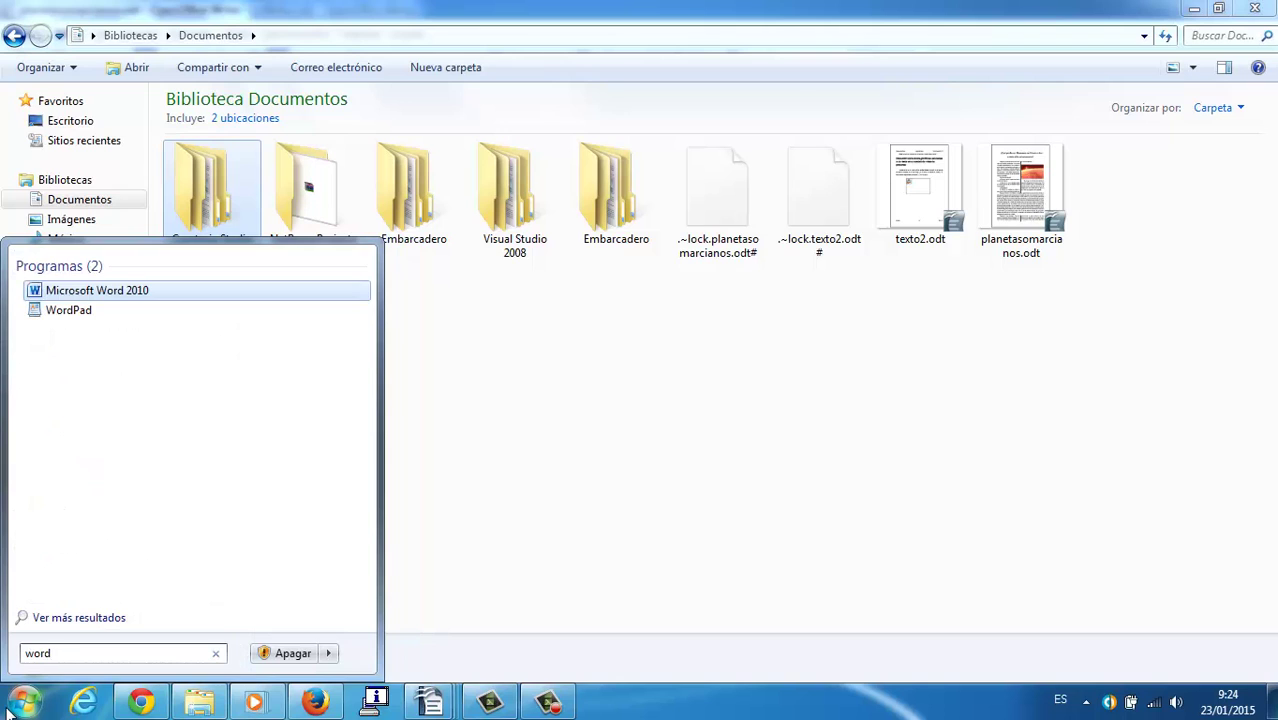
pyautogui.click(108, 297)
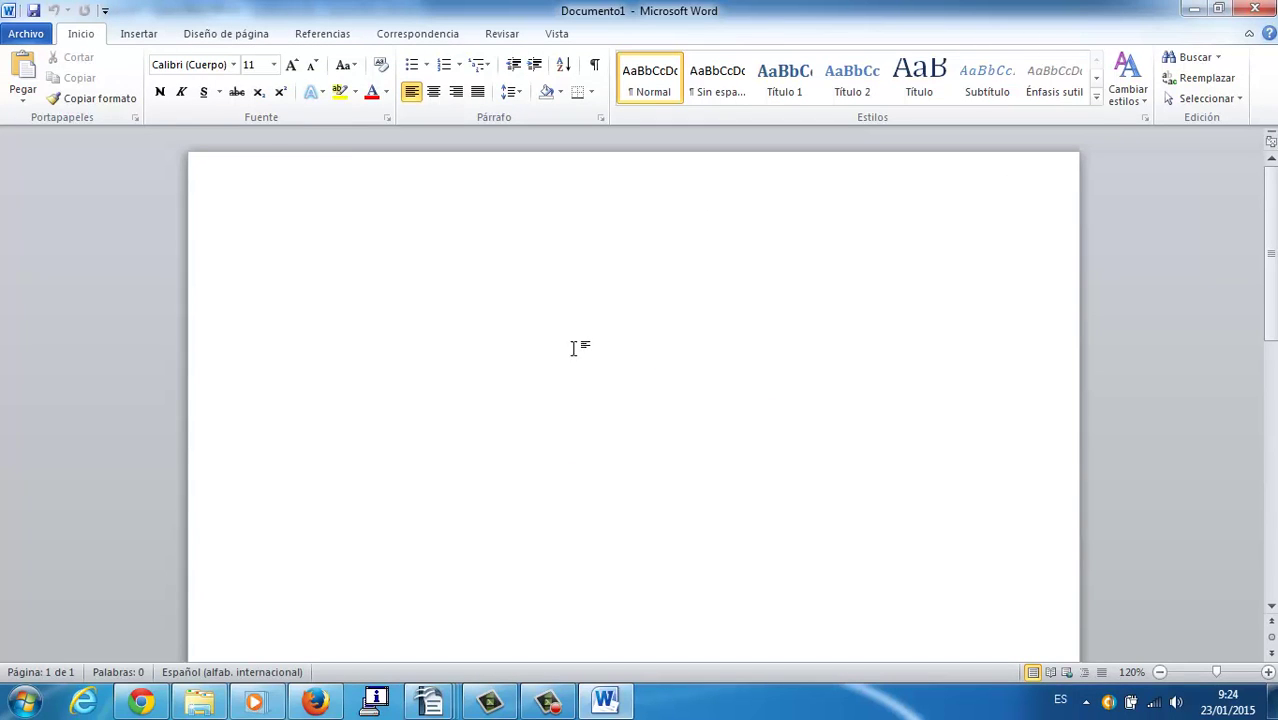
# Step: Write "Esto es un documento hecho con el Word." and save the document in Documents as a .docx under the suggested name
pyautogui.write('Est')
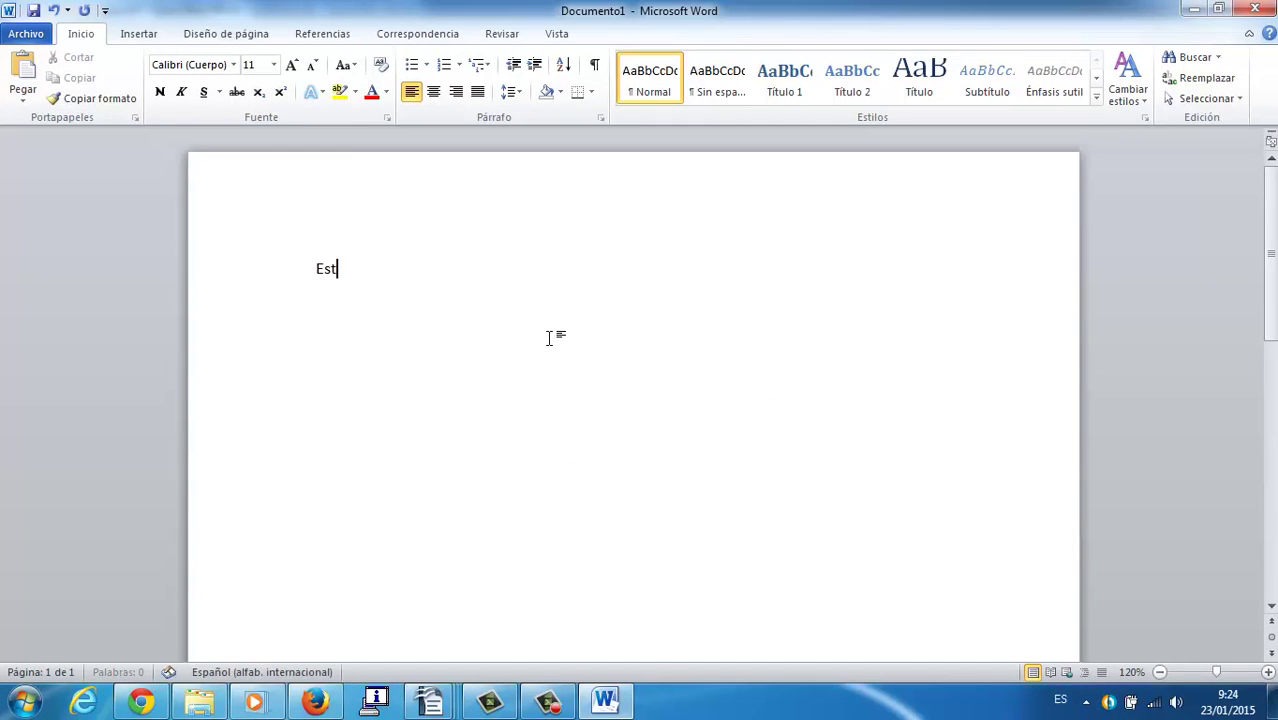
pyautogui.write('o es un docume')
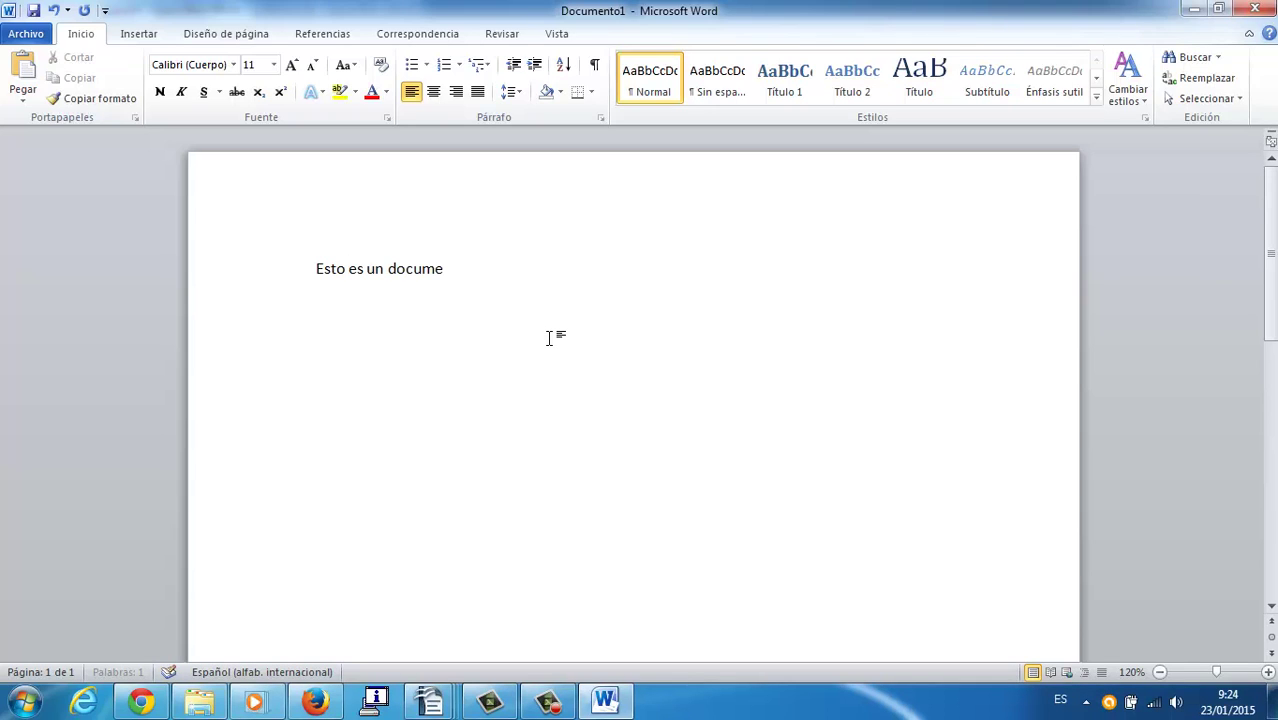
pyautogui.write('nto hecho con wi')
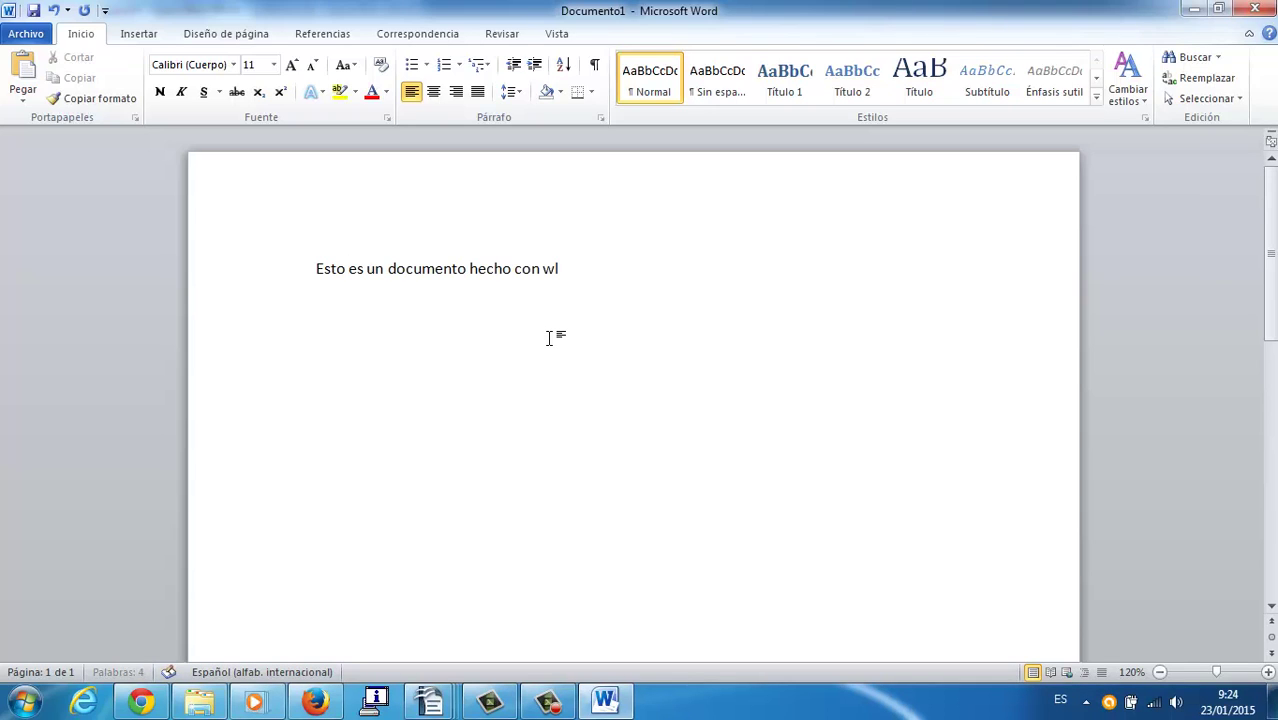
pyautogui.press('BackSpace')
pyautogui.press('BackSpace')
pyautogui.write('el Word.')
pyautogui.click(34, 12)
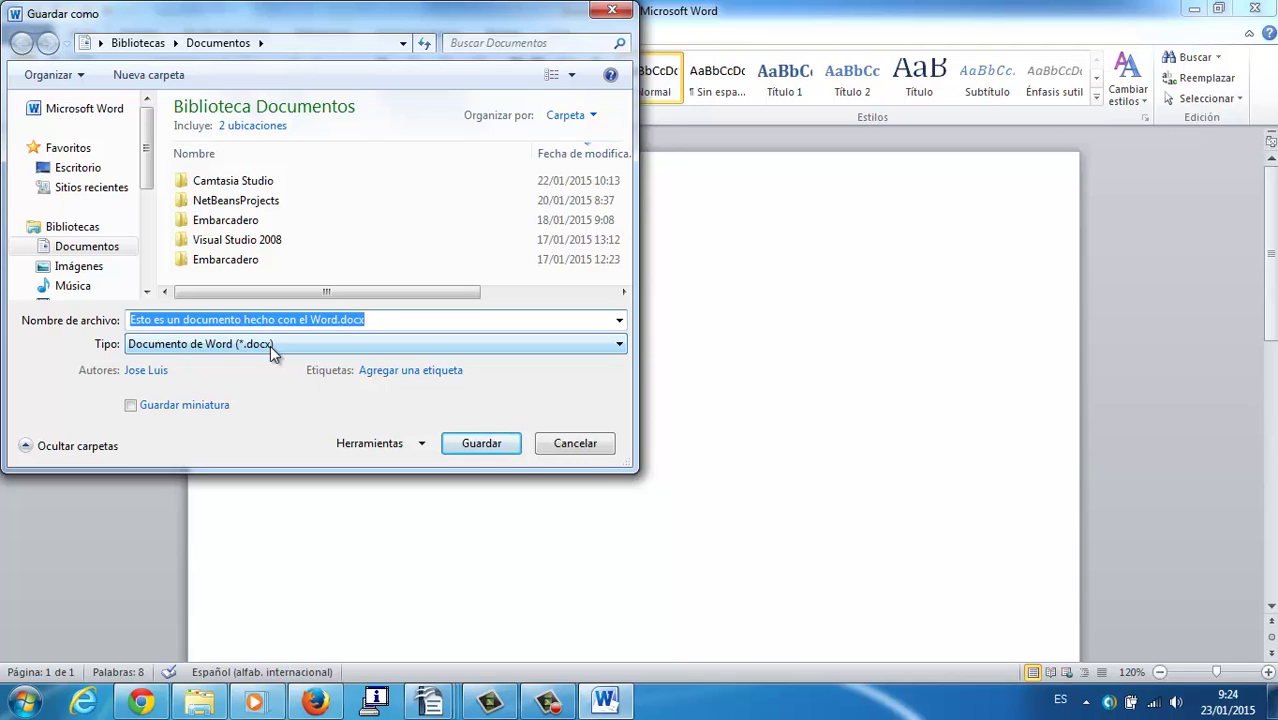
pyautogui.click(470, 436)
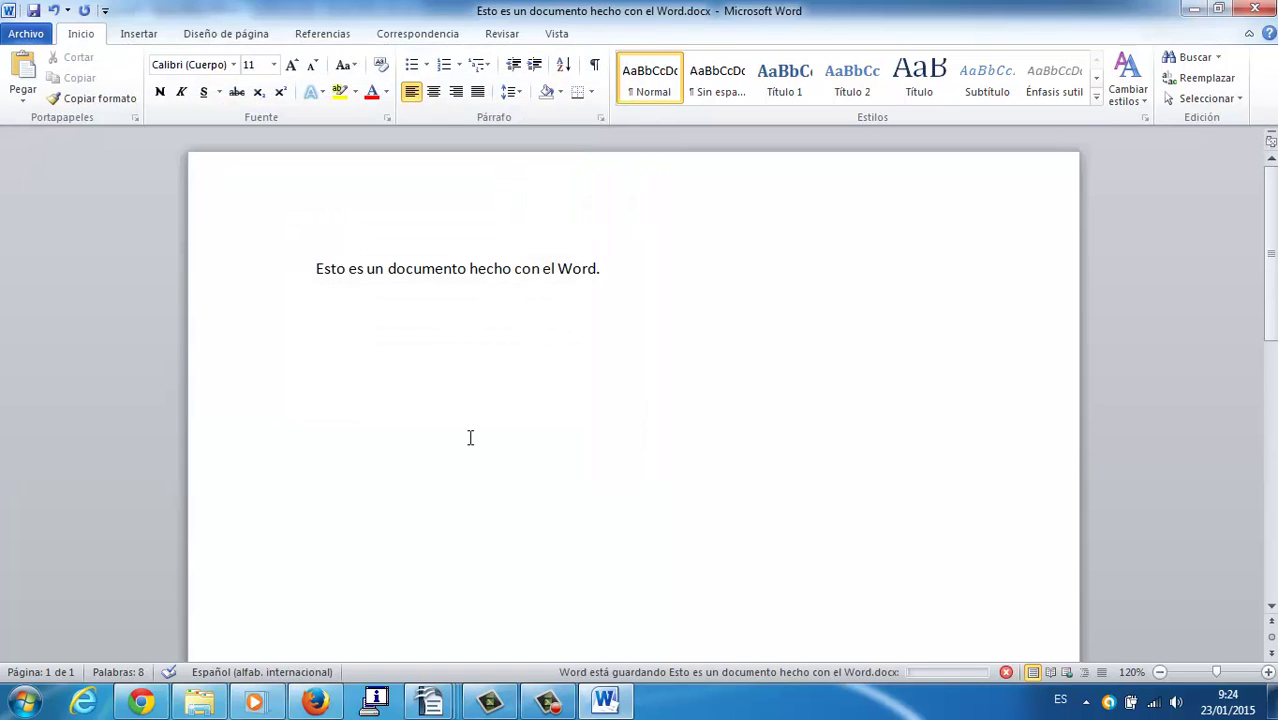
# Step: Switch to the Documents folder and open "Esto es un documento hecho con el Word.docx" with OpenOffice Writer
pyautogui.click(190, 706)
pyautogui.click(773, 422)
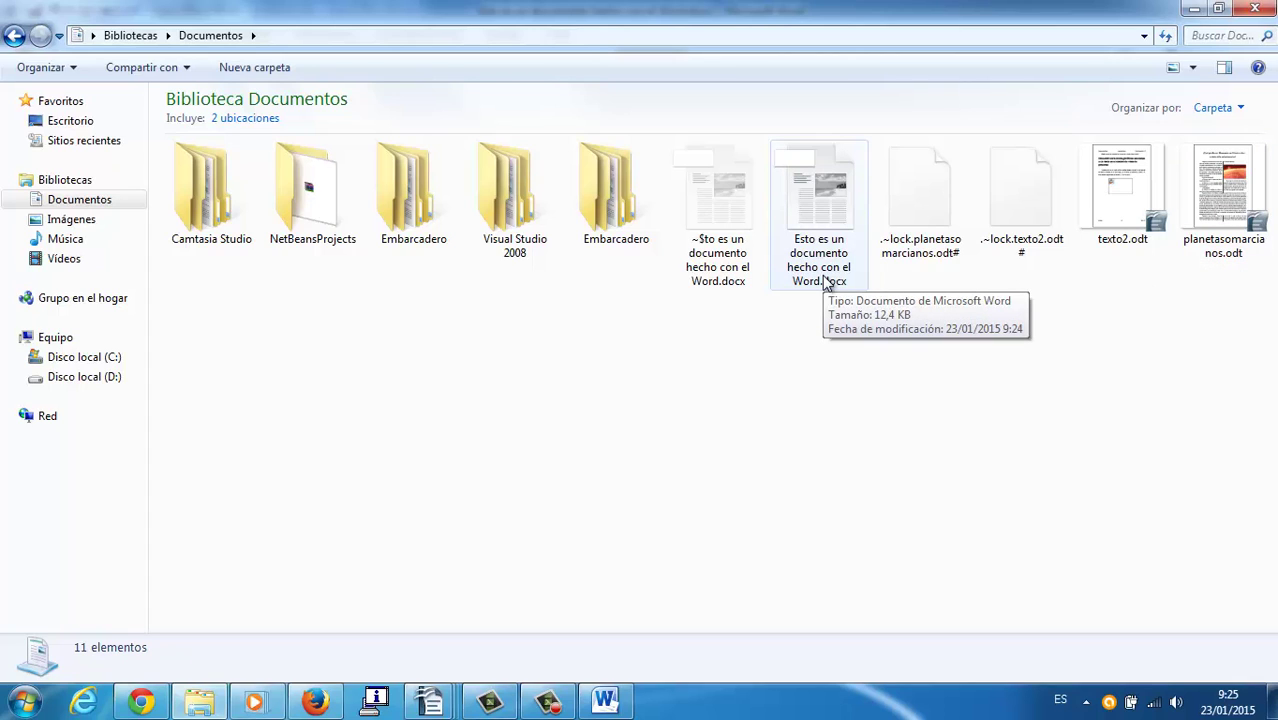
pyautogui.doubleClick(803, 181)
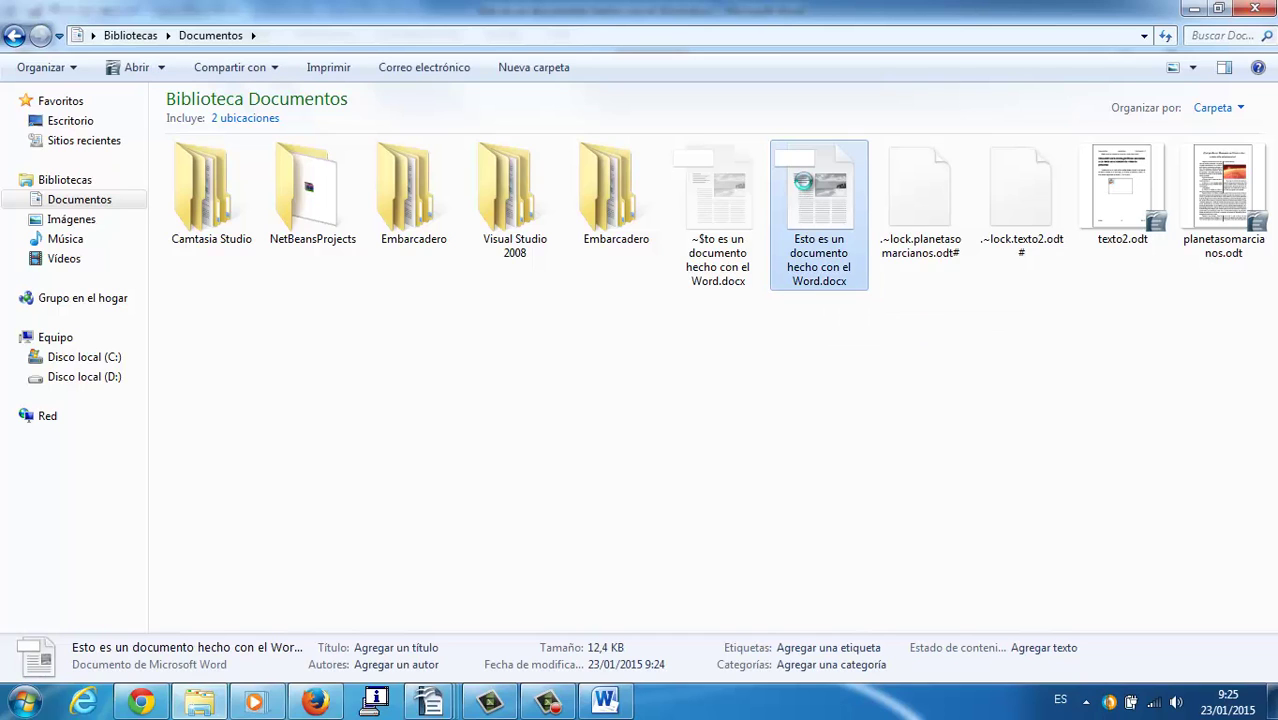
pyautogui.rightClick(803, 181)
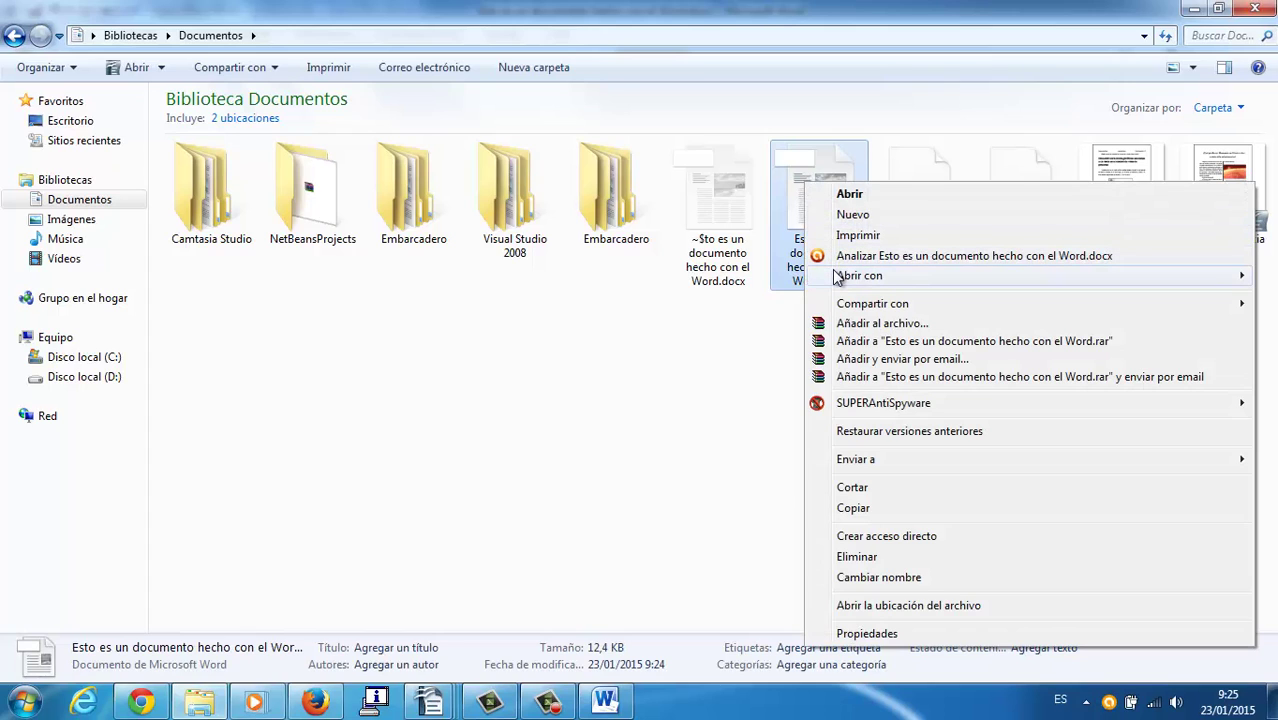
pyautogui.moveTo(838, 276)
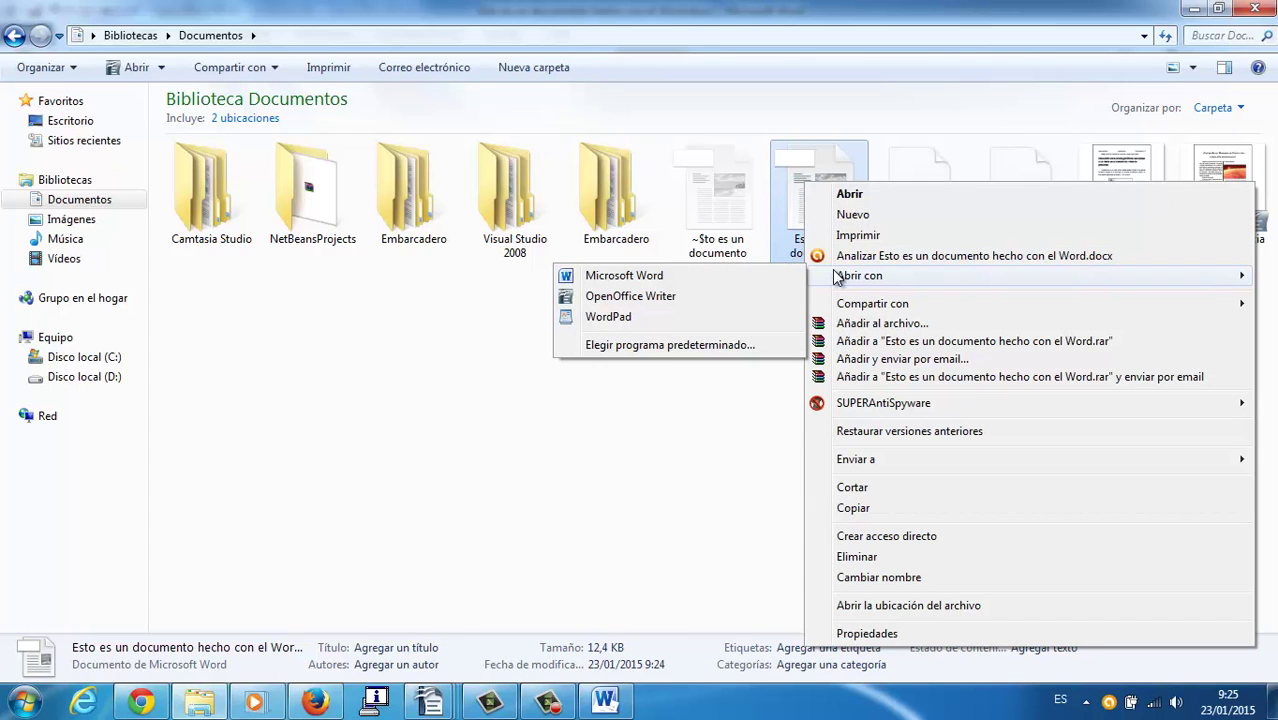
pyautogui.click(638, 297)
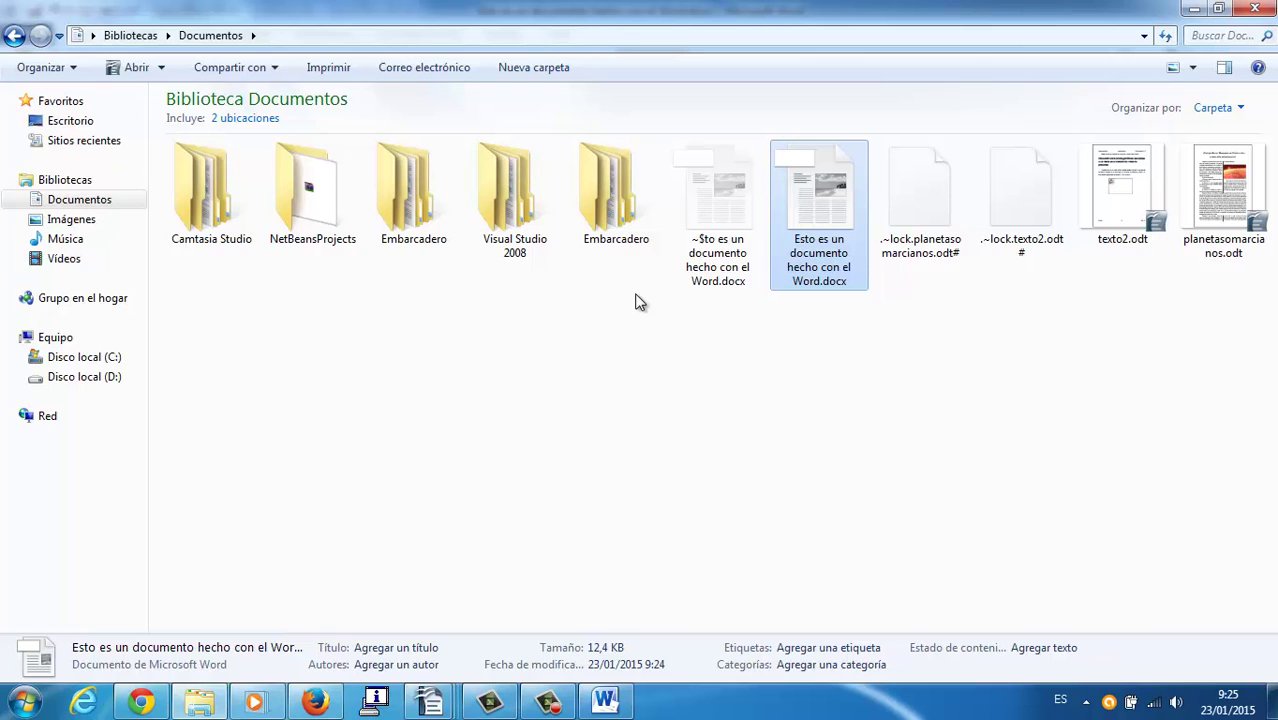
# Step: Minimize Word and open "Esto es un documento hecho con el Word.docx" again from the Documents folder
pyautogui.click(605, 700)
pyautogui.click(605, 700)
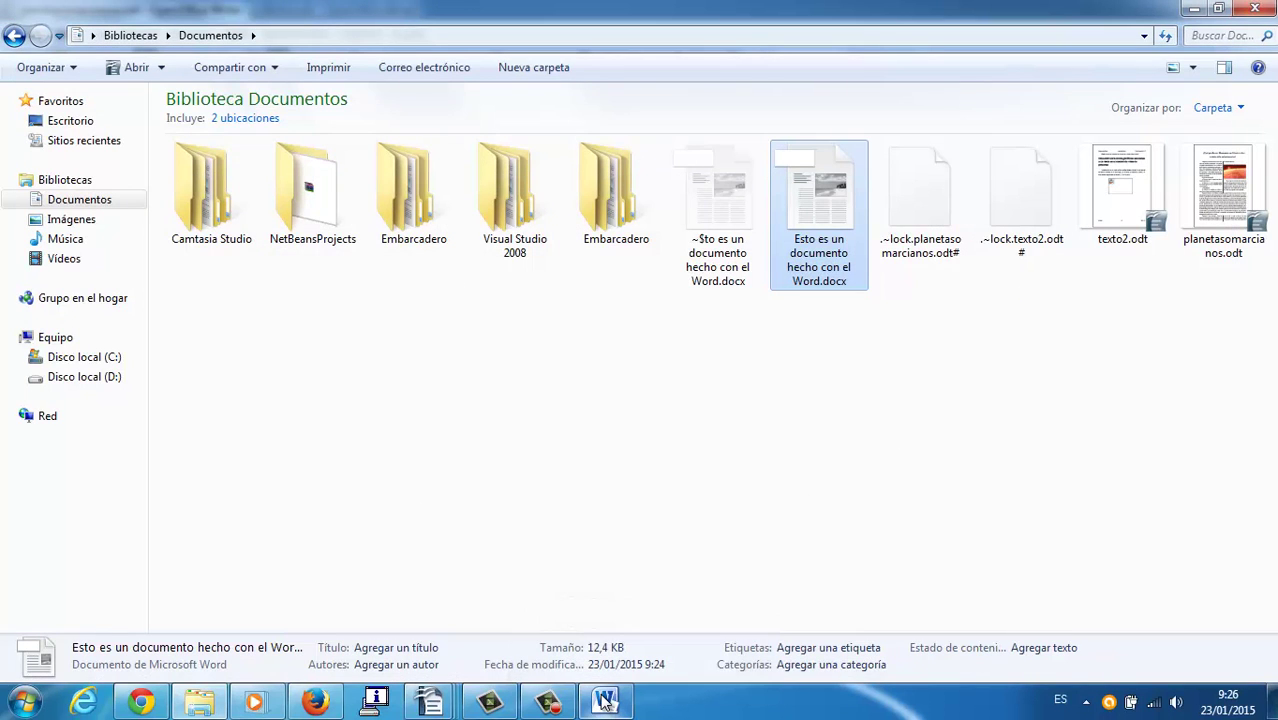
pyautogui.click(772, 372)
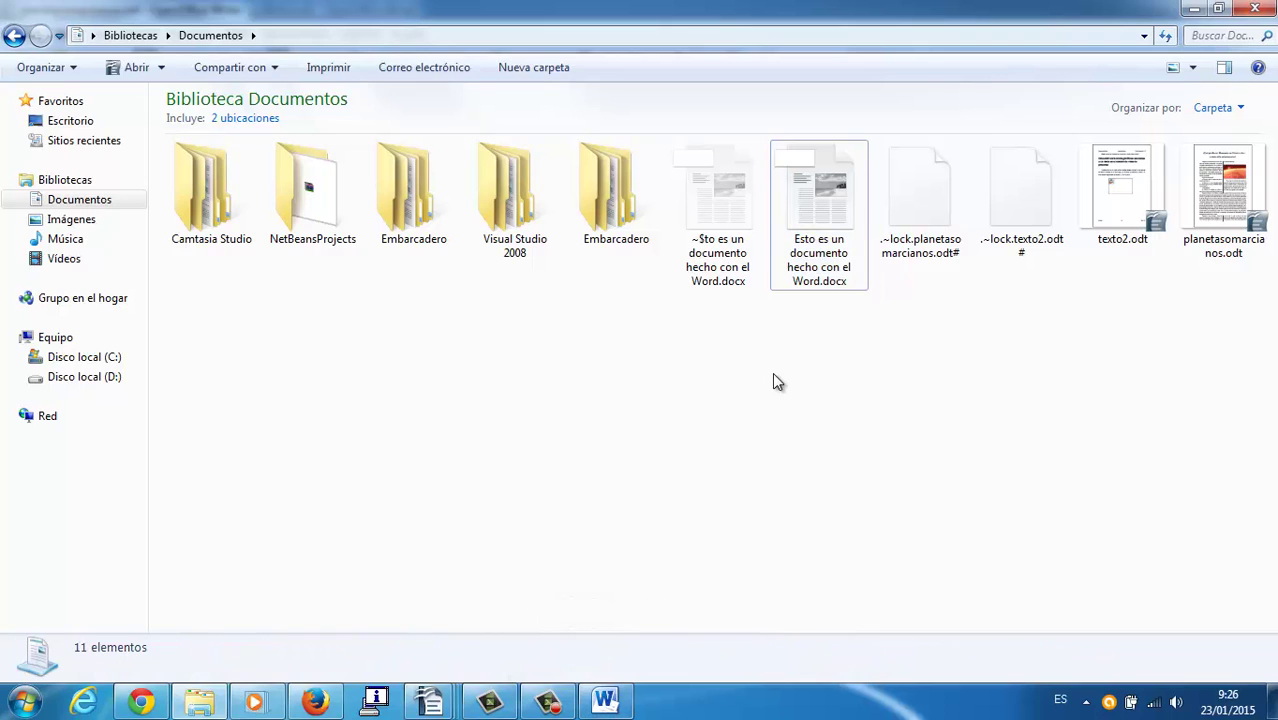
pyautogui.doubleClick(819, 250)
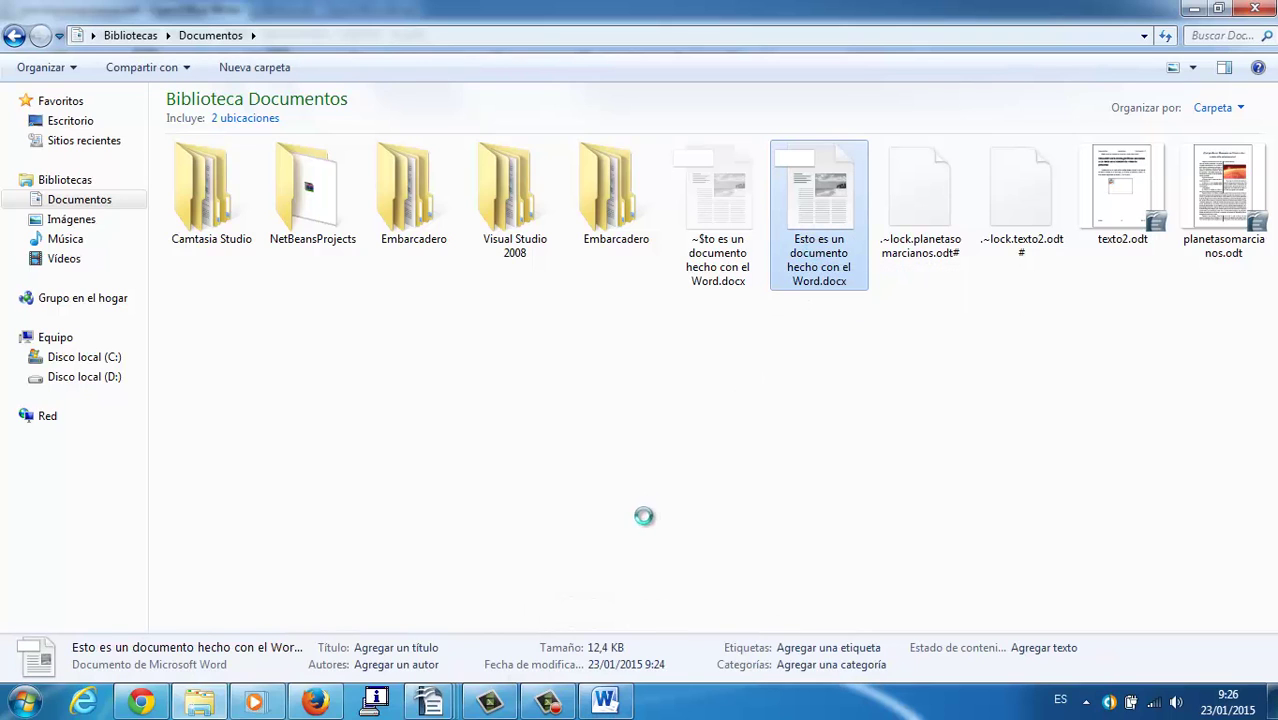
# Step: Close texto2.odt in OpenOffice Writer without saving its changes
pyautogui.moveTo(440, 698)
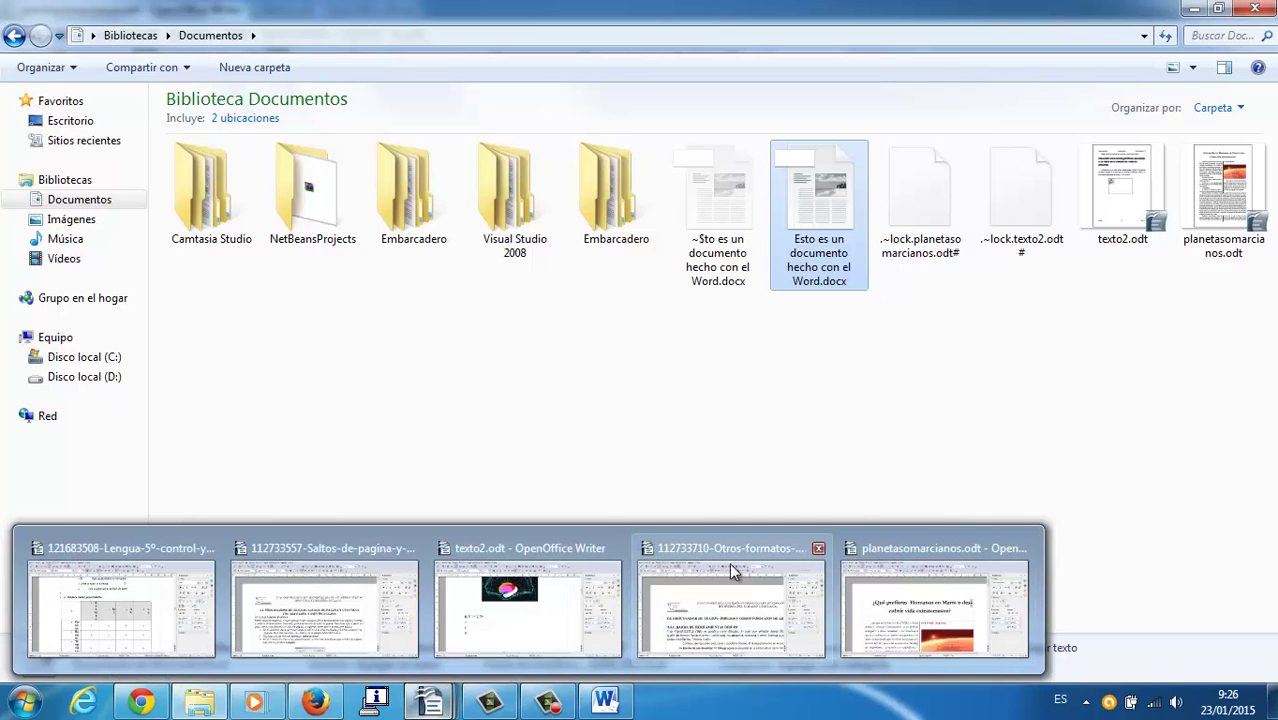
pyautogui.moveTo(576, 608)
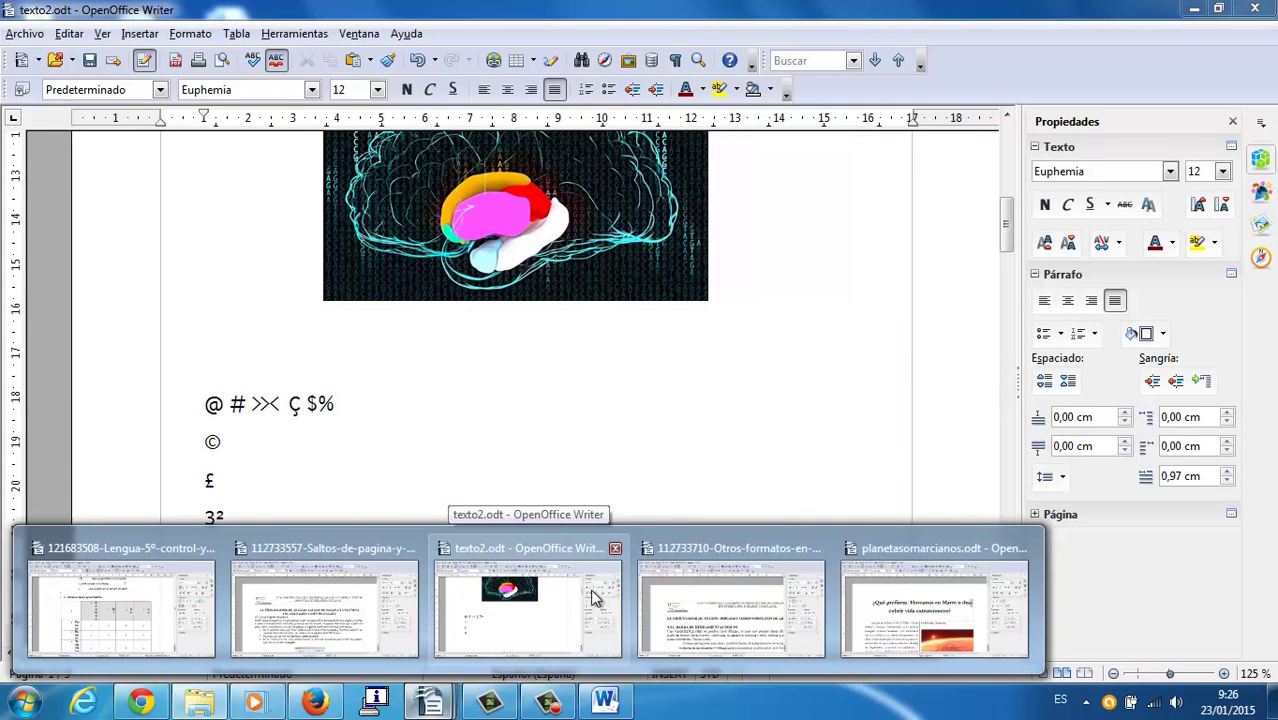
pyautogui.click(477, 550)
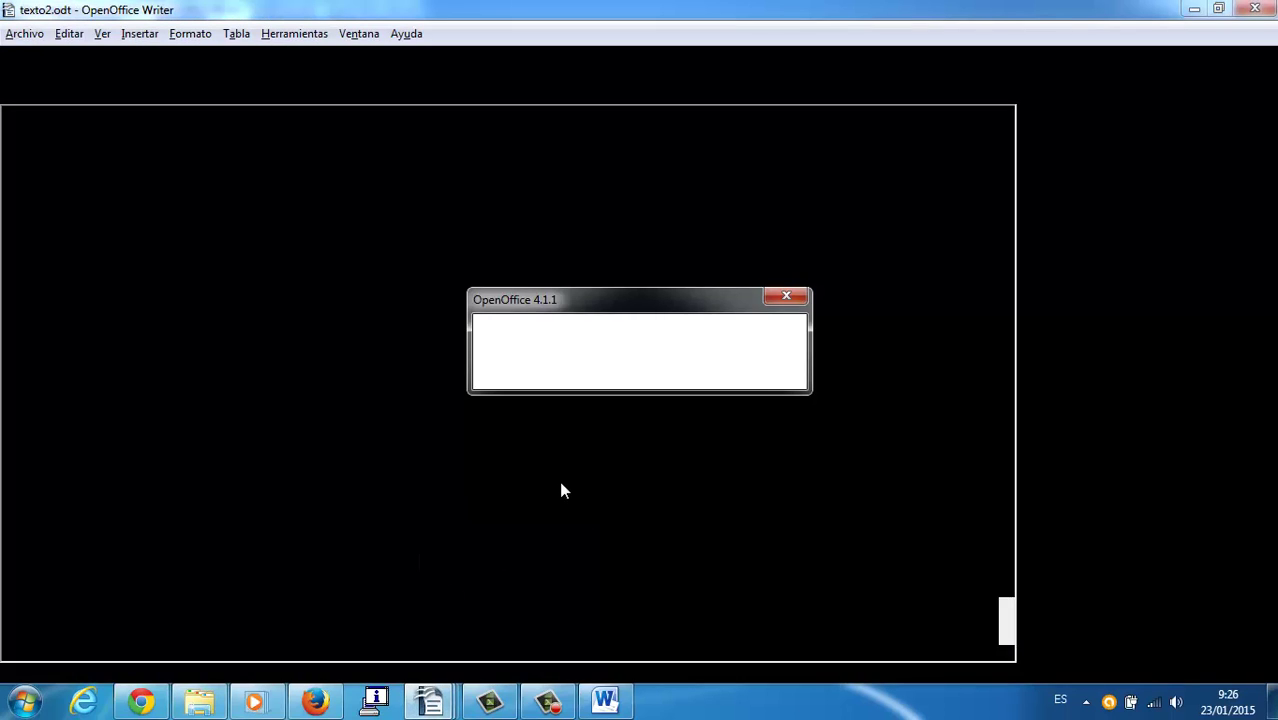
pyautogui.moveTo(320, 705)
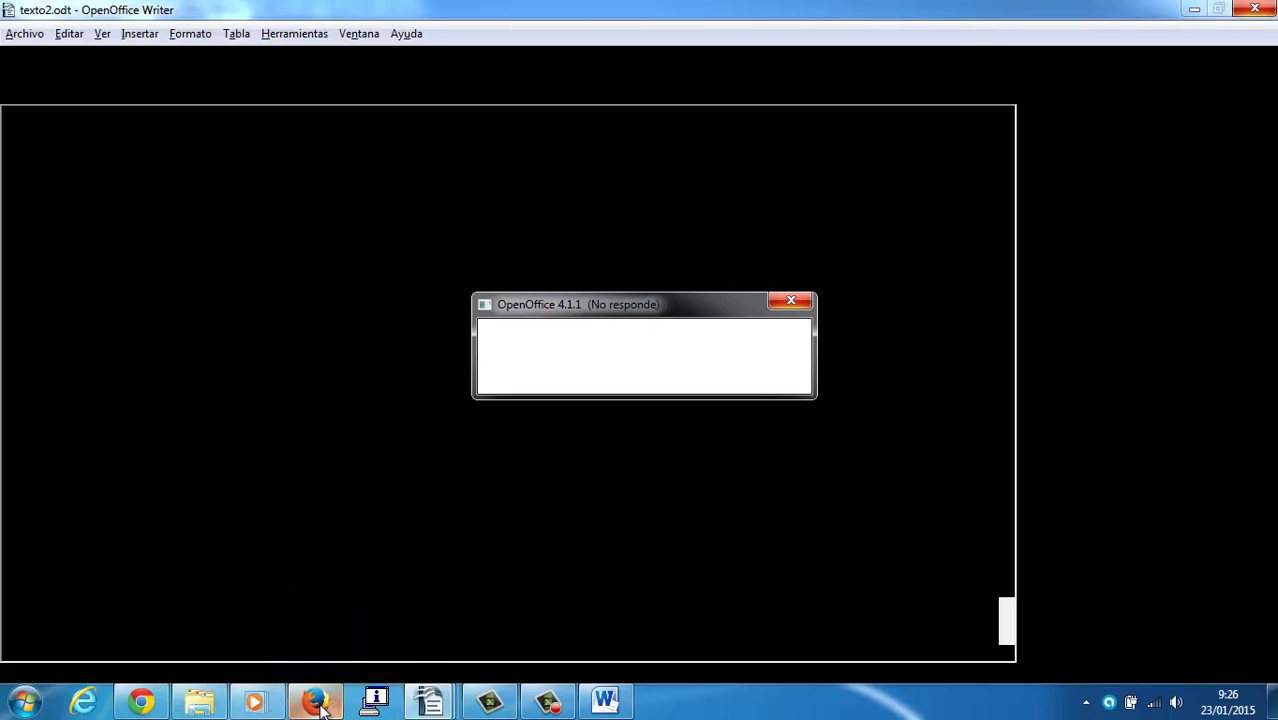
pyautogui.moveTo(665, 305); pyautogui.dragTo(610, 279)
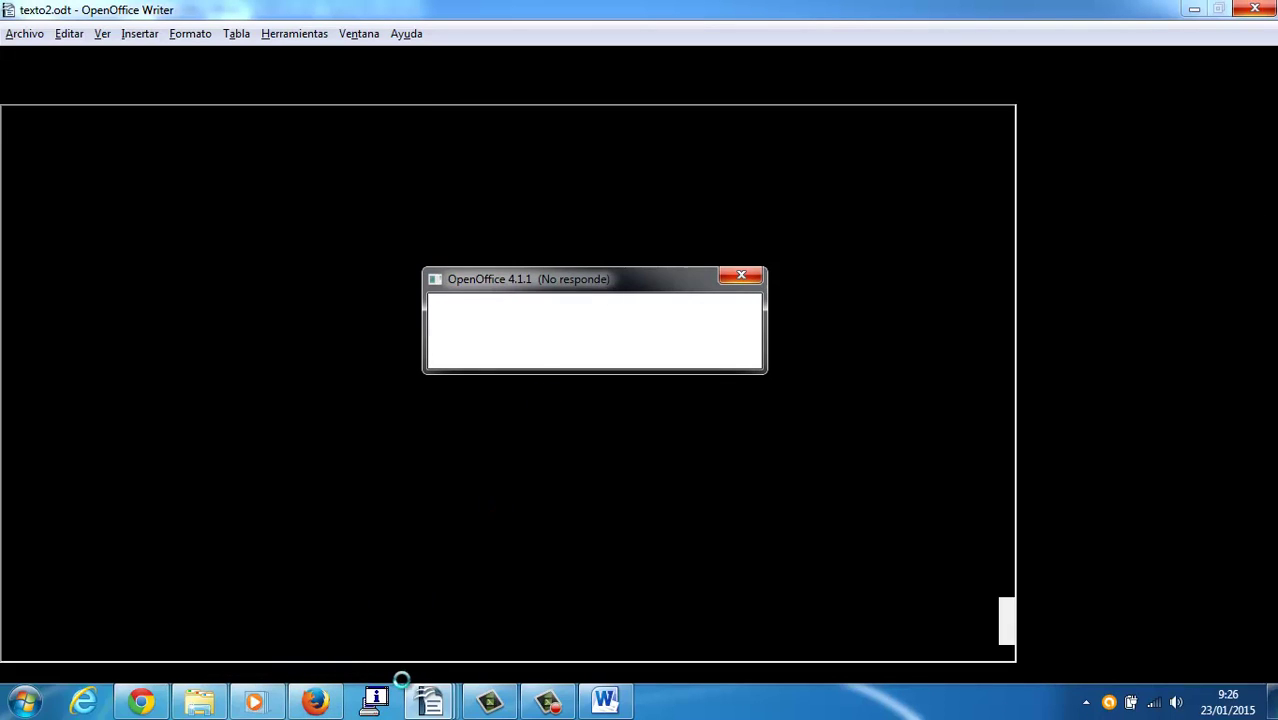
pyautogui.click(316, 702)
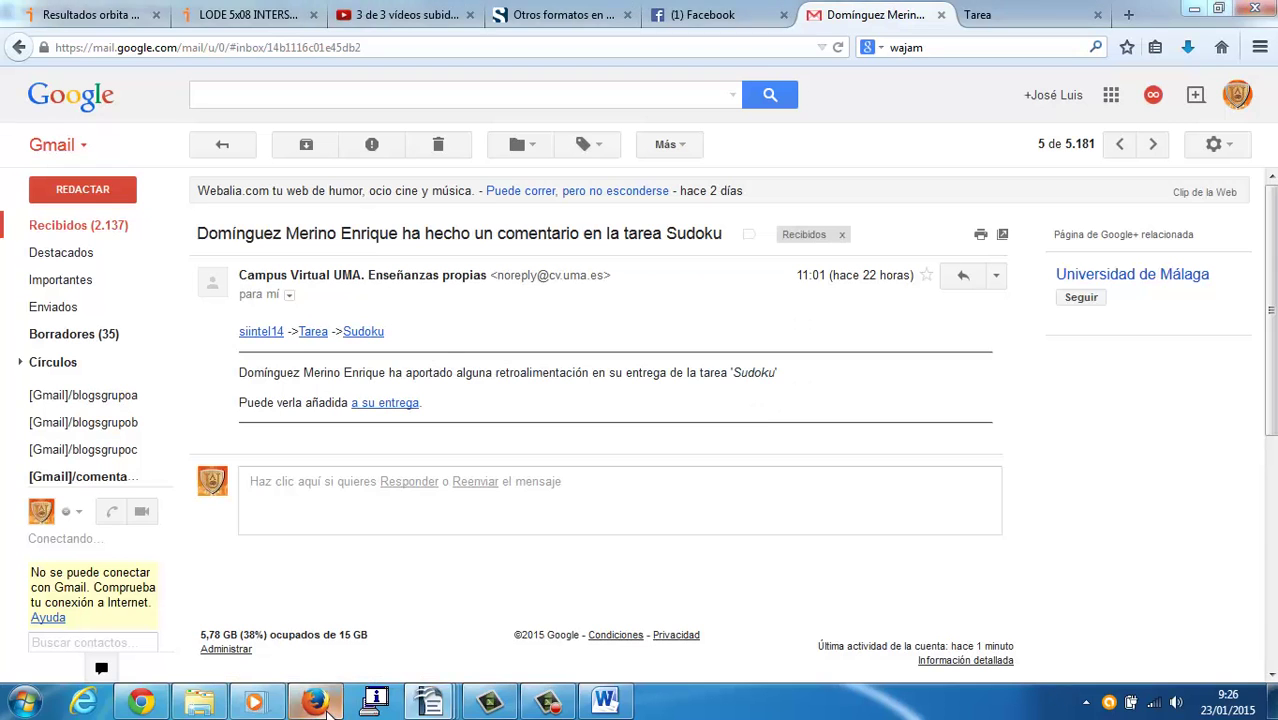
pyautogui.click(316, 702)
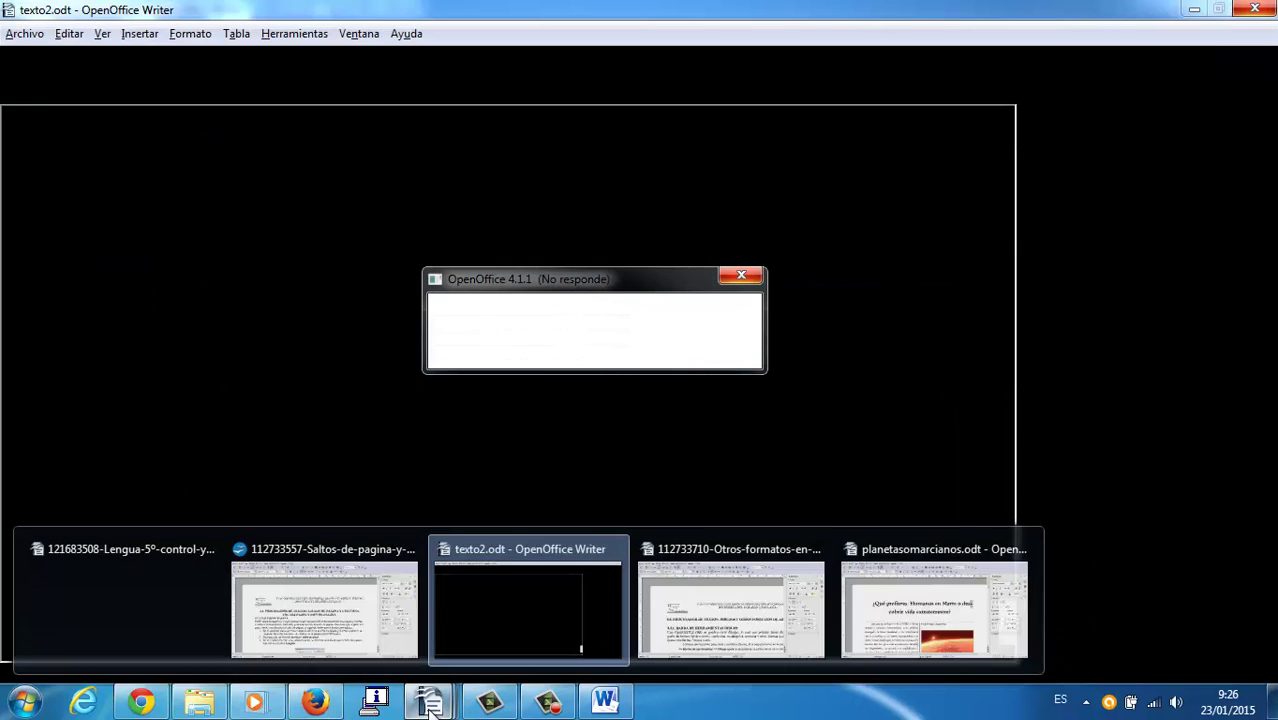
pyautogui.moveTo(298, 561)
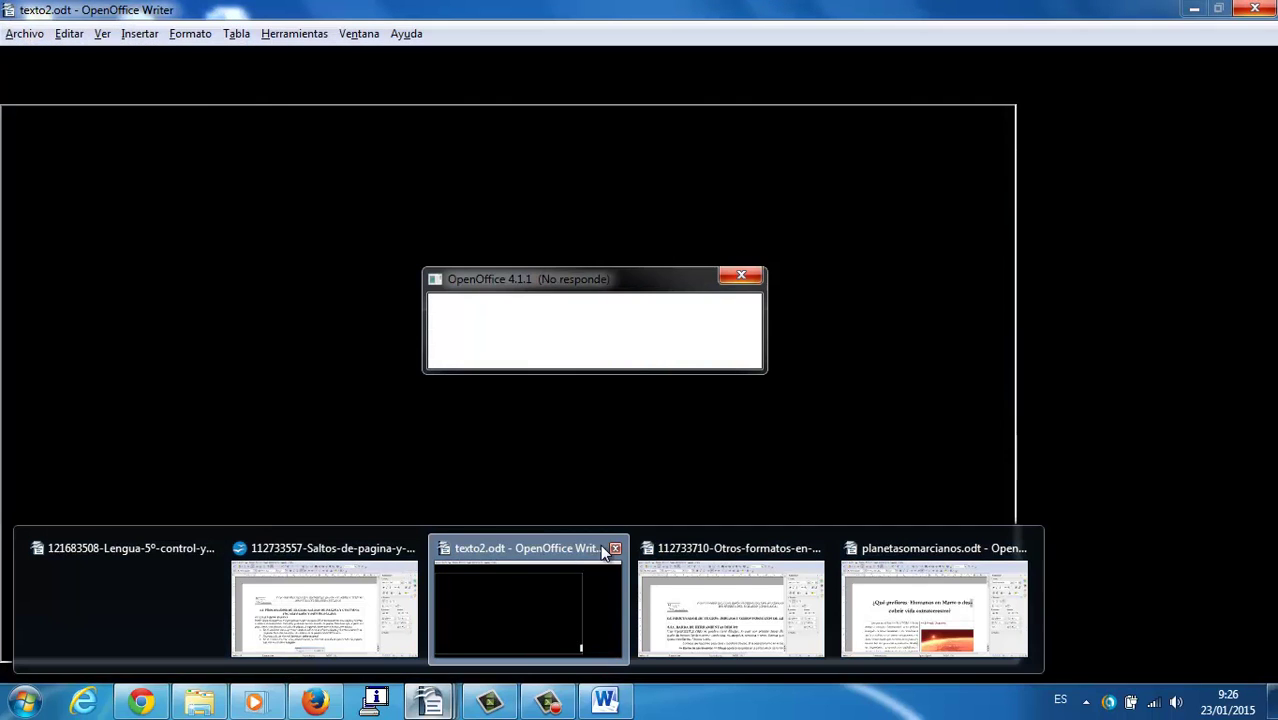
pyautogui.click(612, 547)
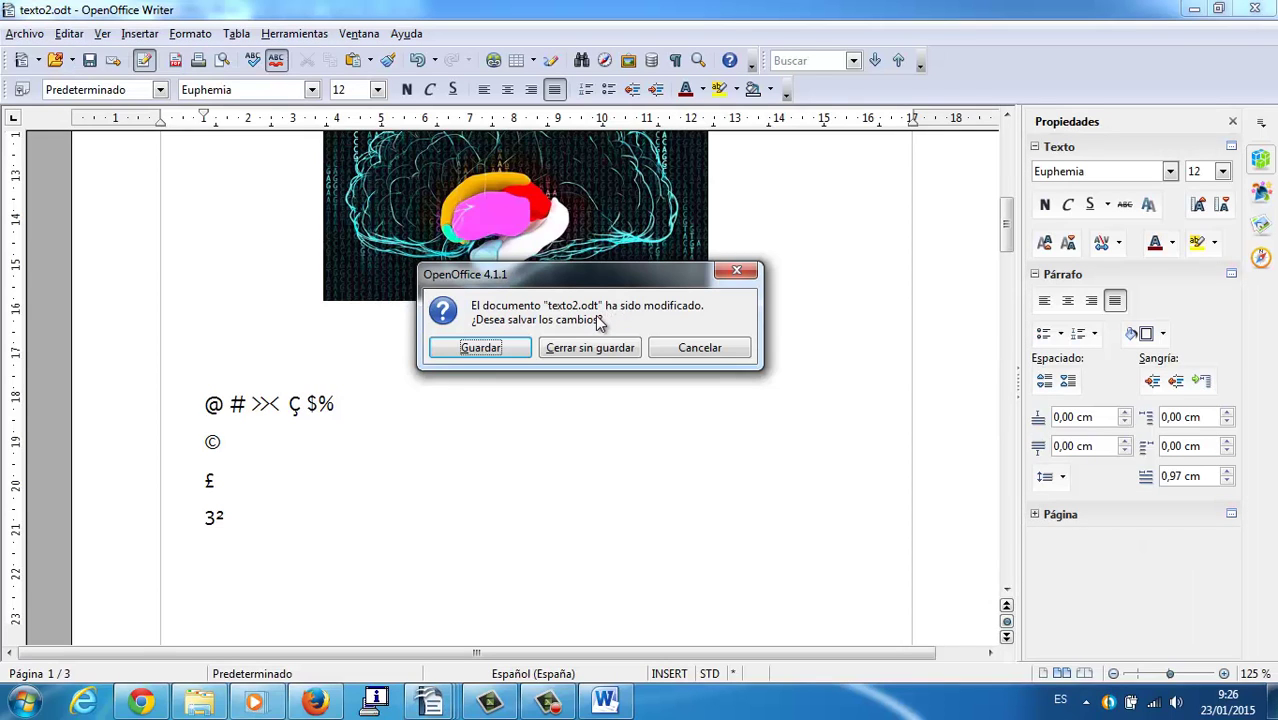
pyautogui.click(590, 348)
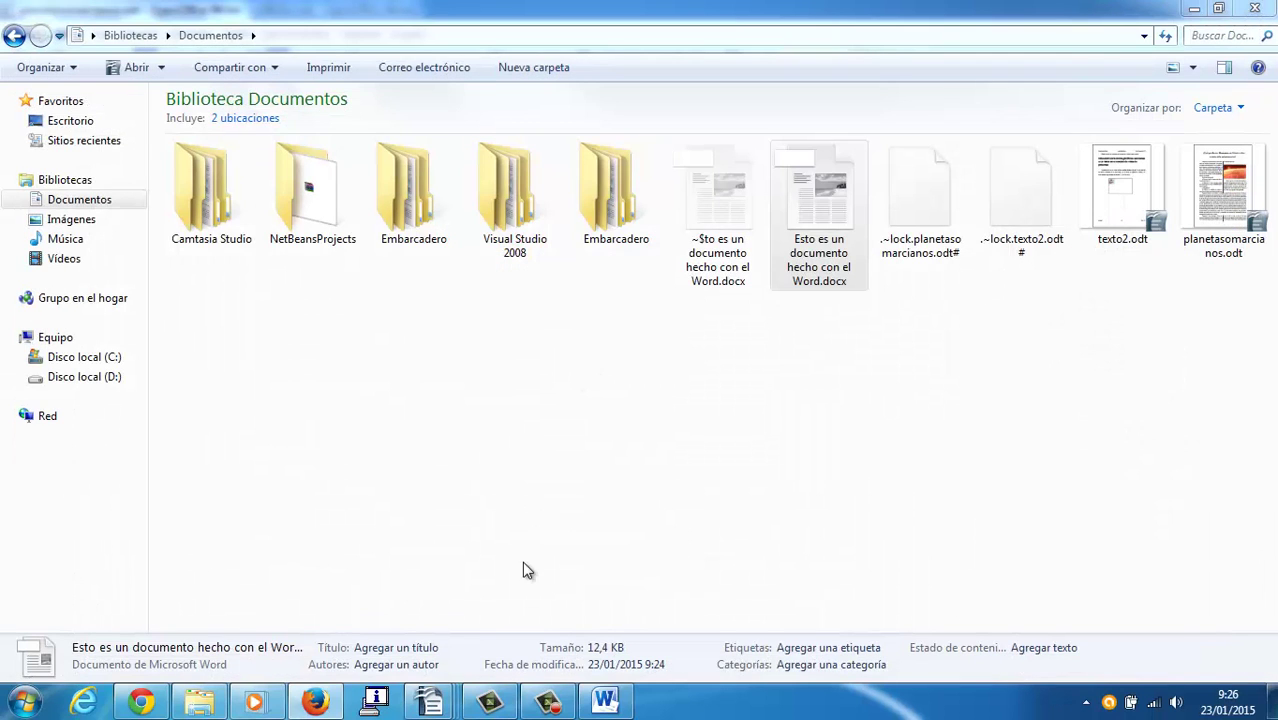
# Step: Close the OpenOffice Writer documents "112733710-Otros-formatos-en-OpenOffice-org-Writer.odt" and "121683508-Lengua-5º-control-y-evaluacion.docx"
pyautogui.moveTo(430, 700)
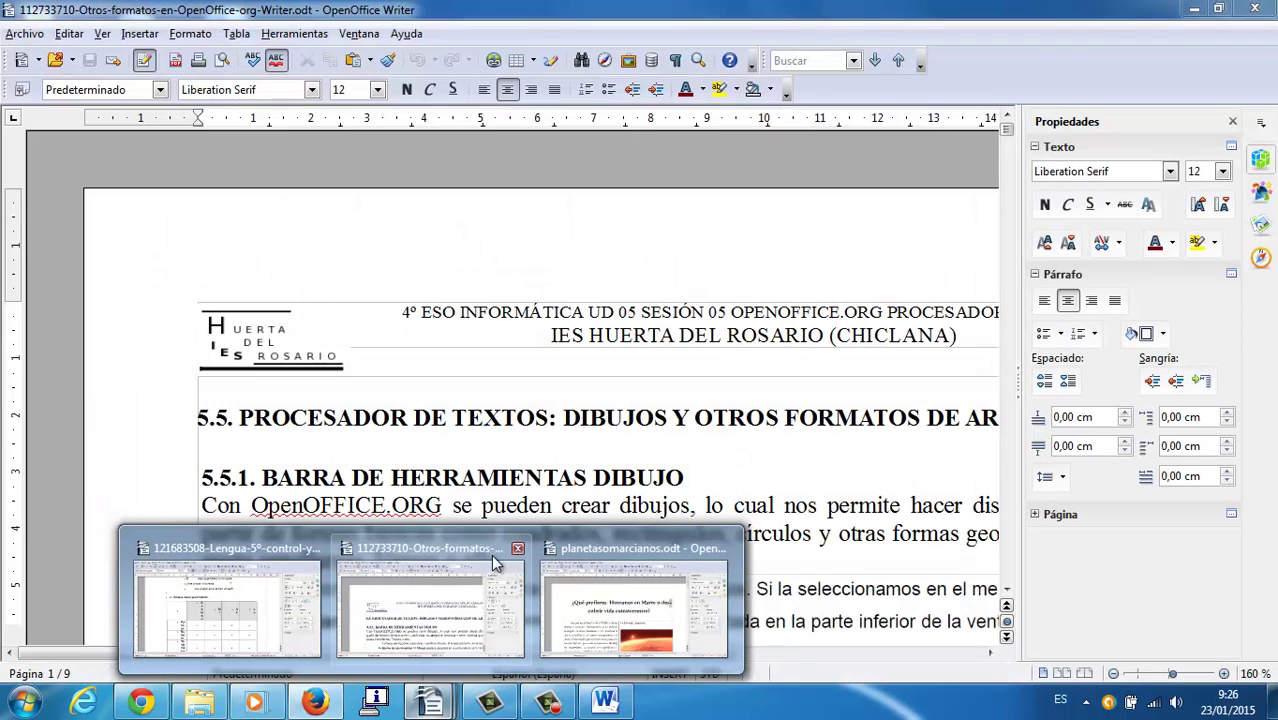
pyautogui.click(514, 548)
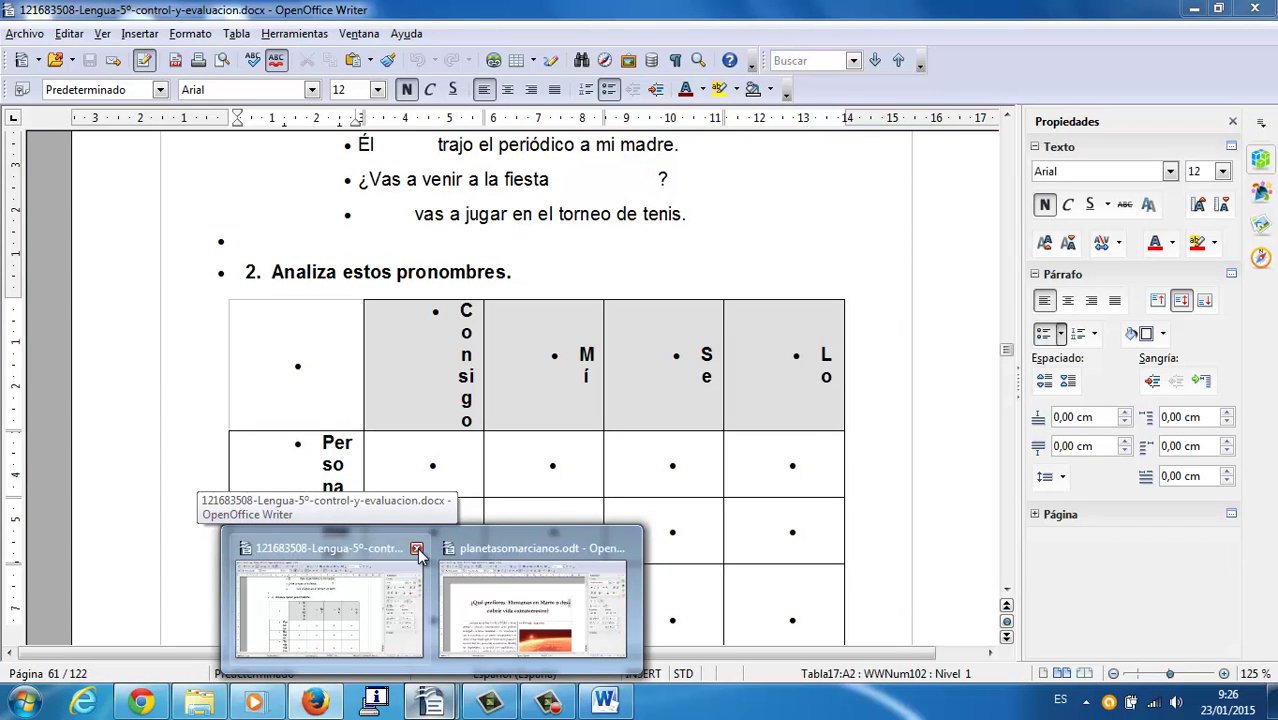
pyautogui.click(417, 548)
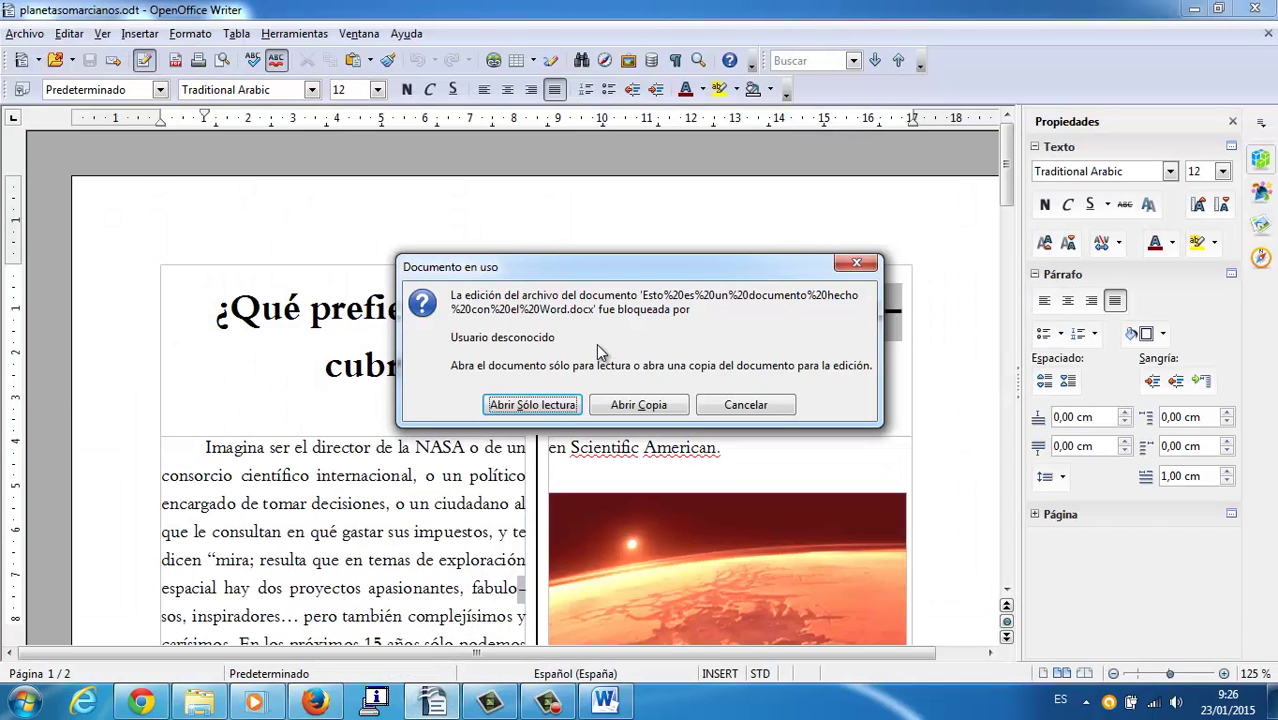
# Step: Open the in-use Word document as read-only in OpenOffice Writer, then briefly bring up and minimize its Word window
pyautogui.click(606, 700)
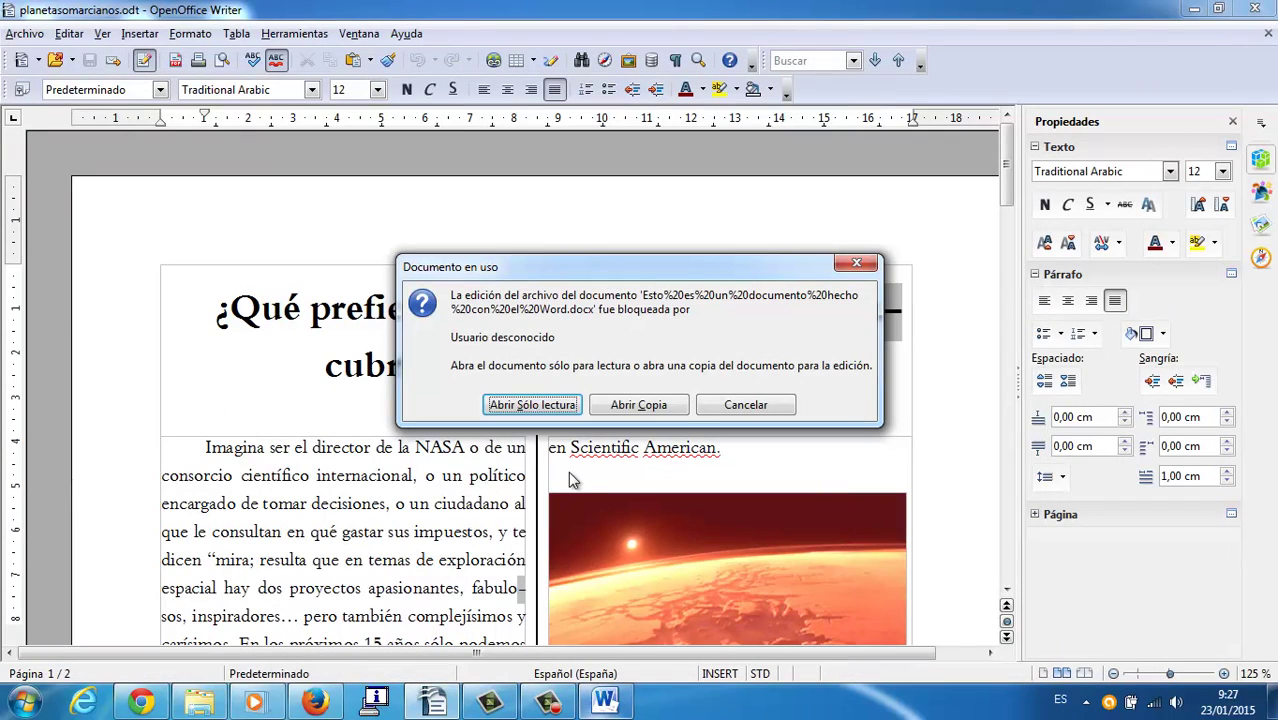
pyautogui.click(545, 406)
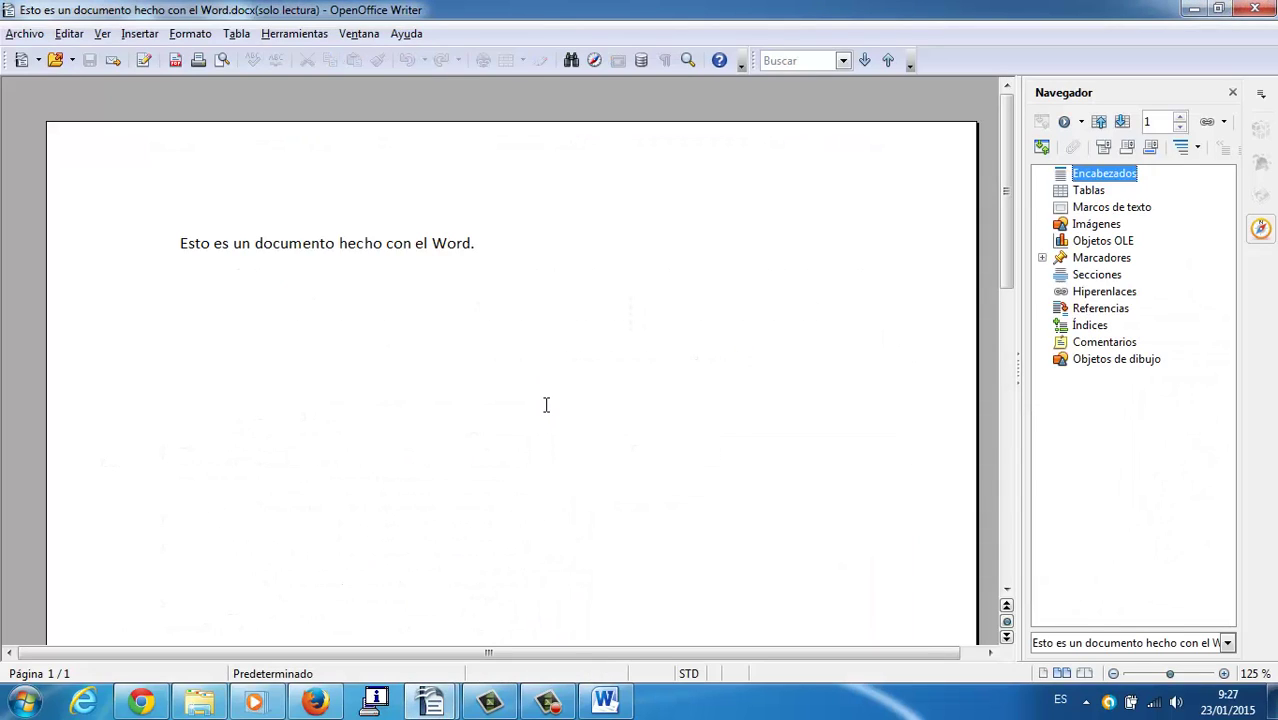
pyautogui.click(600, 696)
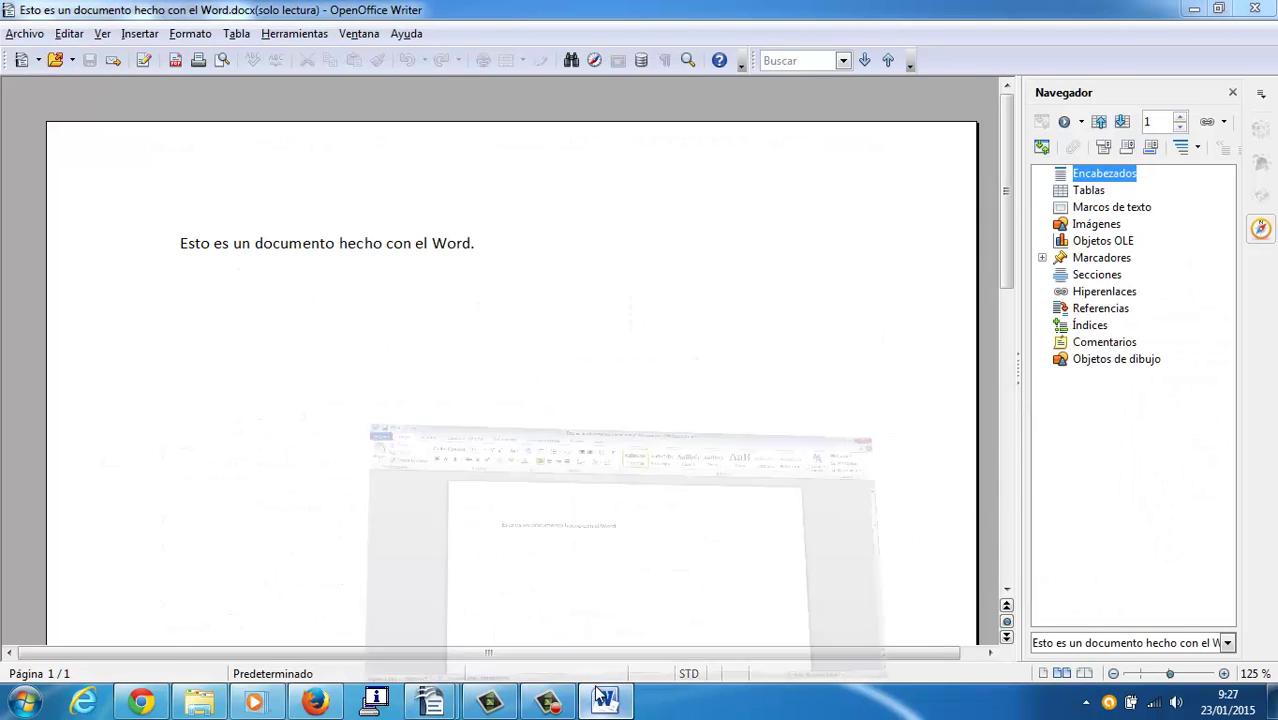
pyautogui.click(598, 693)
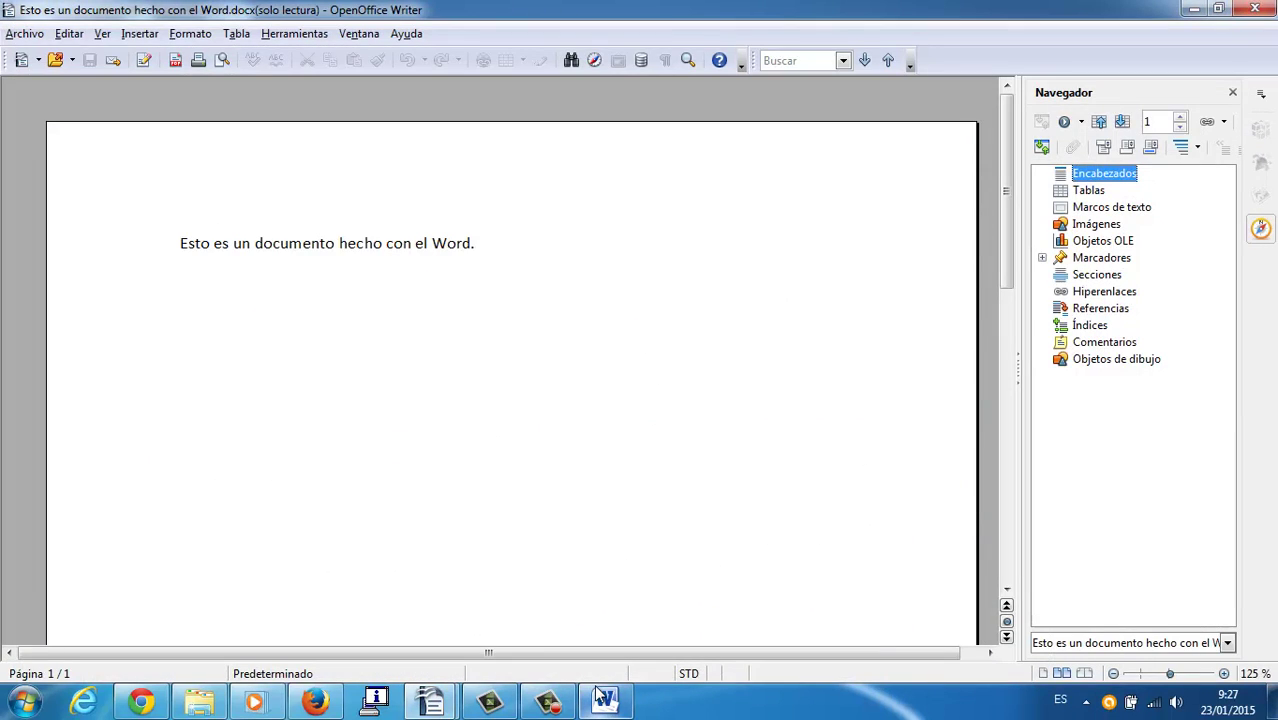
# Step: Close the read-only copy of "Esto es un documento hecho con el Word.docx" in OpenOffice Writer
pyautogui.click(597, 693)
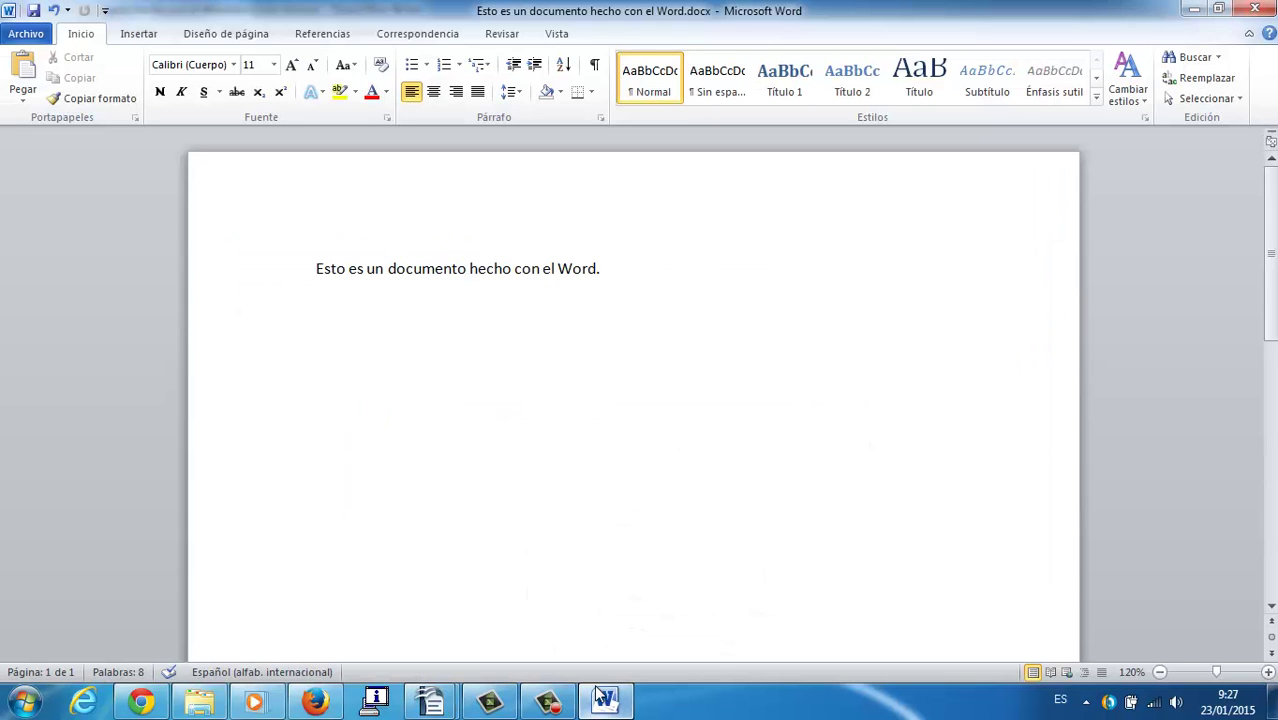
pyautogui.click(597, 693)
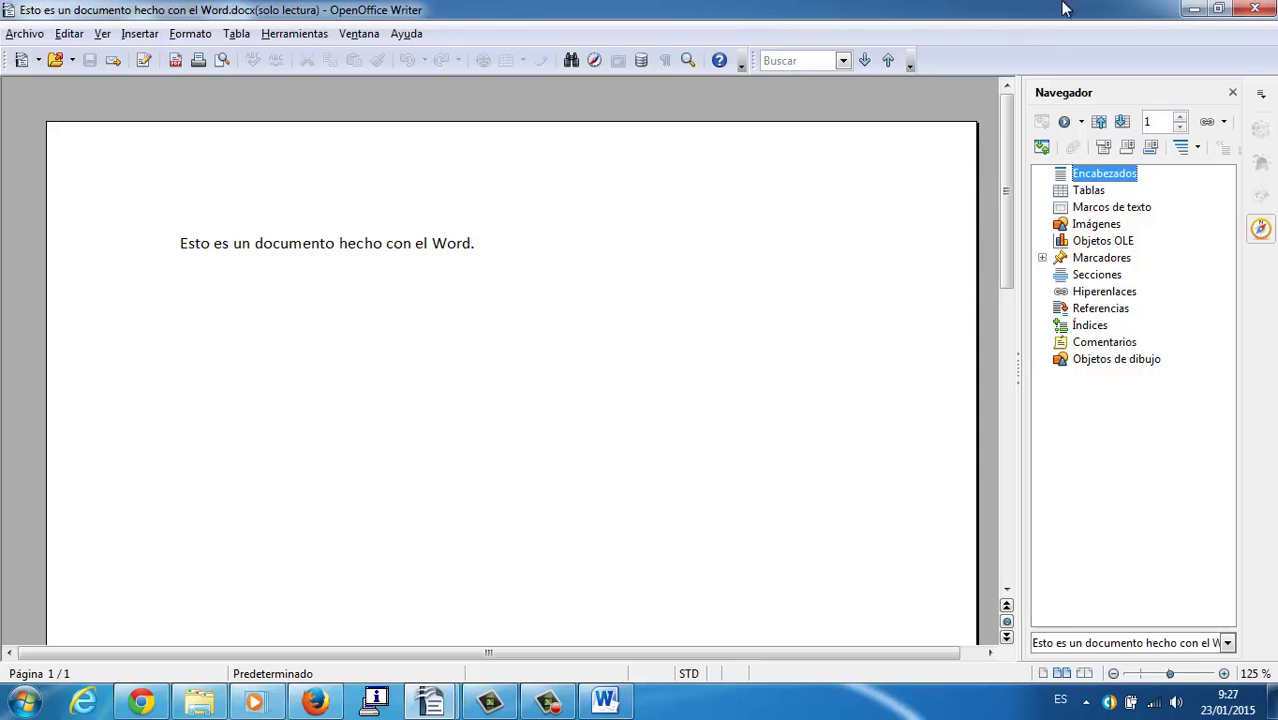
pyautogui.click(1255, 9)
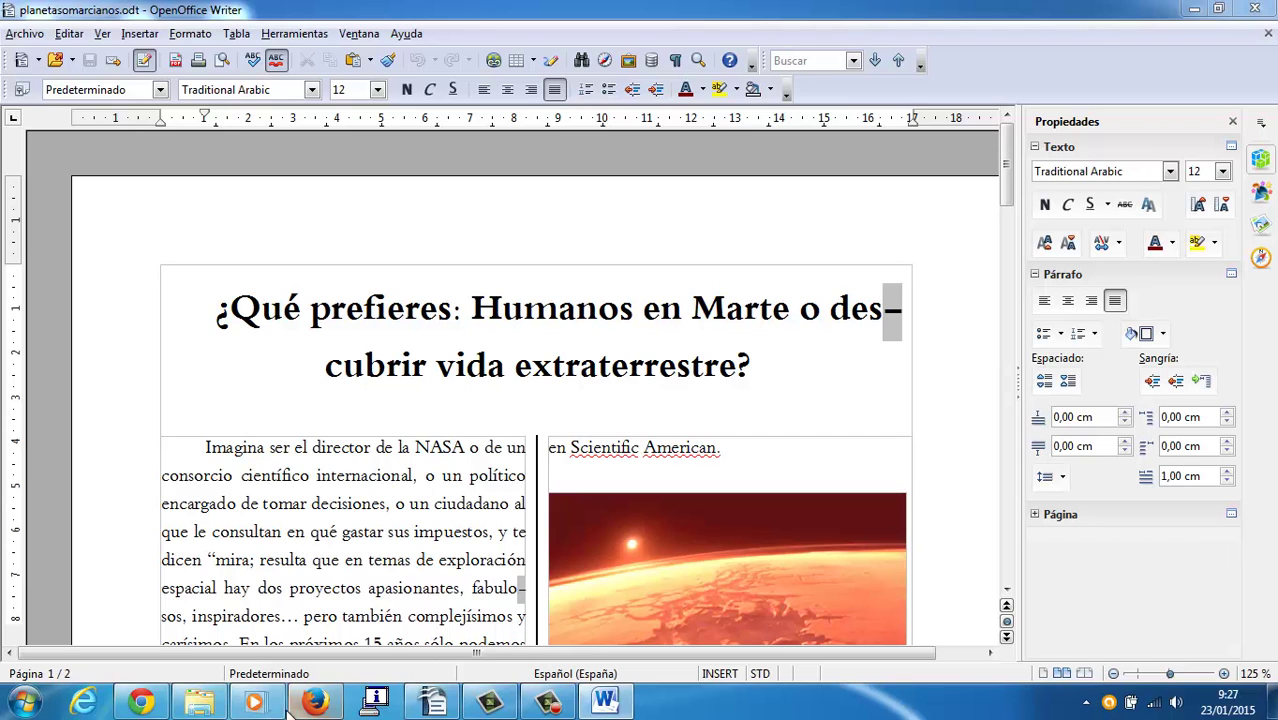
# Step: Open planetasomarcianos.odt from the Documents folder with Microsoft Word
pyautogui.click(604, 702)
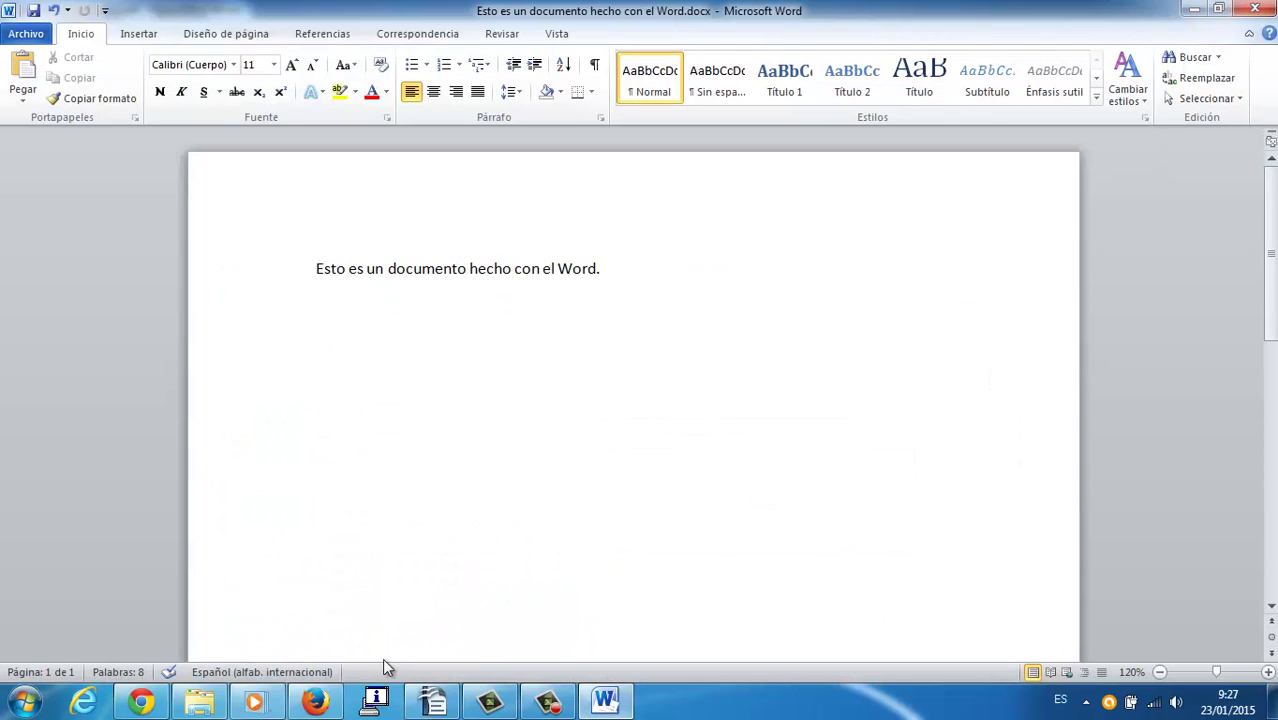
pyautogui.click(199, 703)
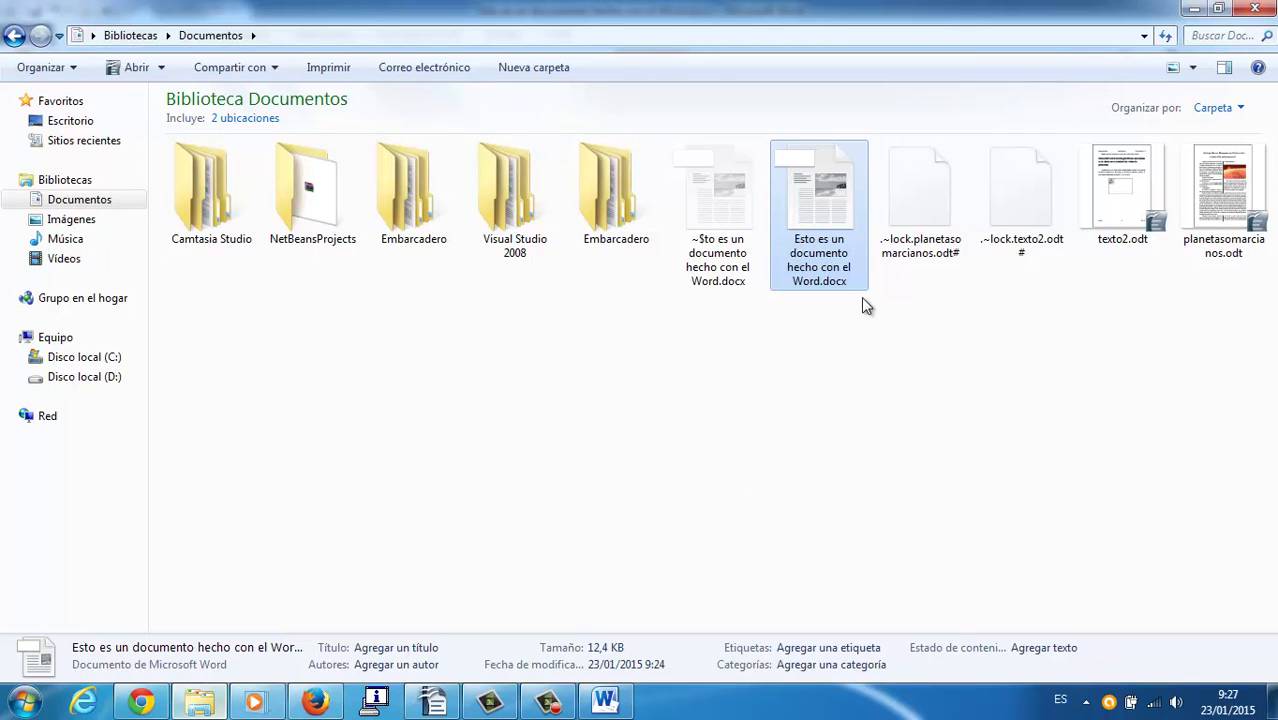
pyautogui.click(1244, 184)
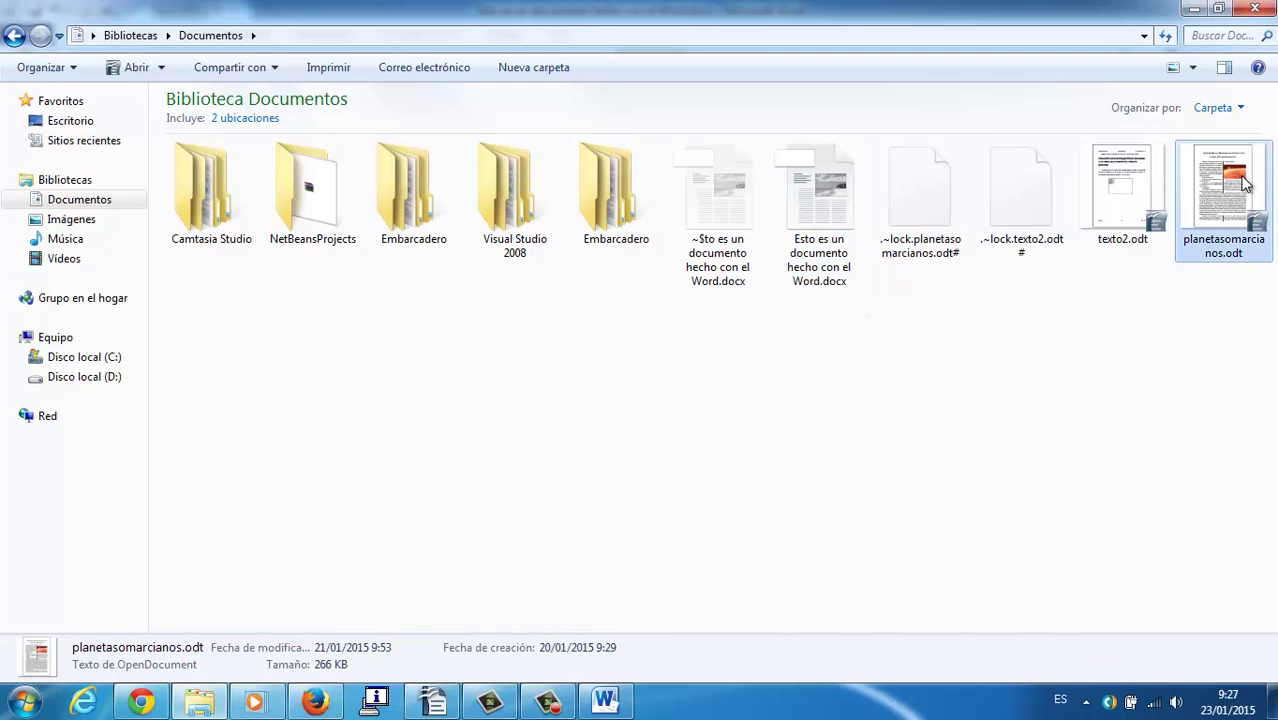
pyautogui.rightClick(1244, 184)
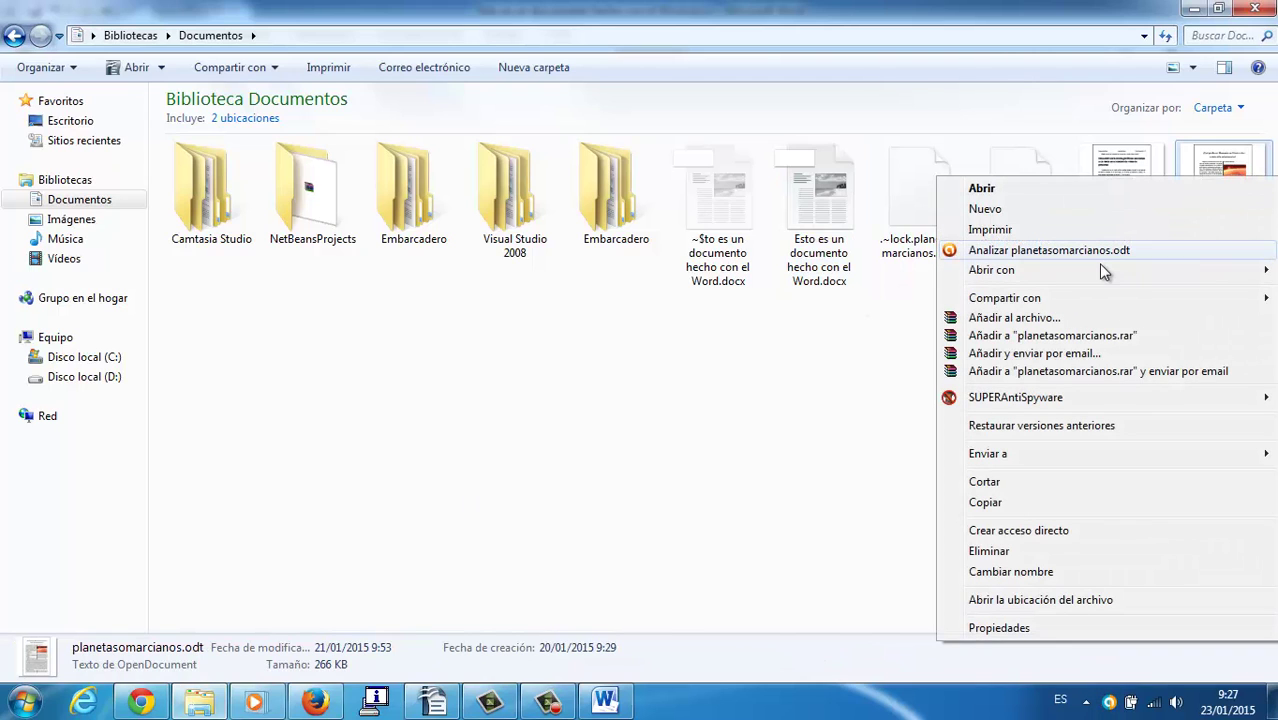
pyautogui.moveTo(1096, 268)
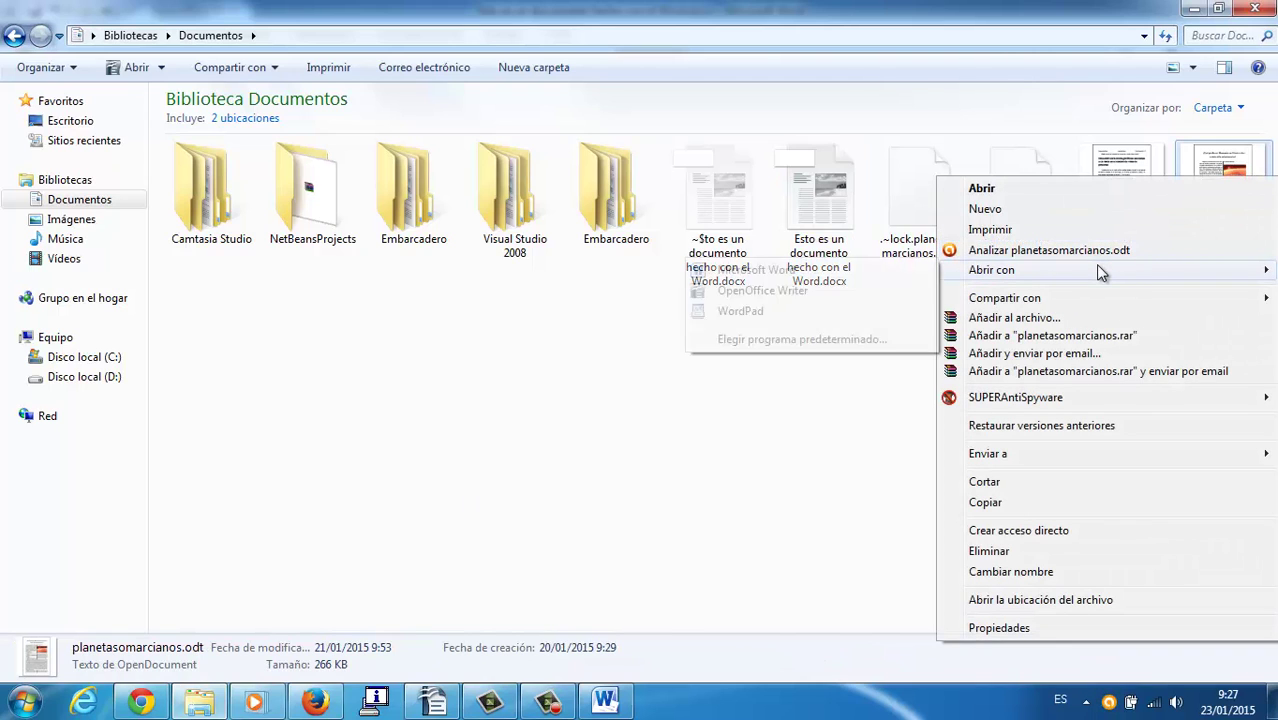
pyautogui.click(822, 272)
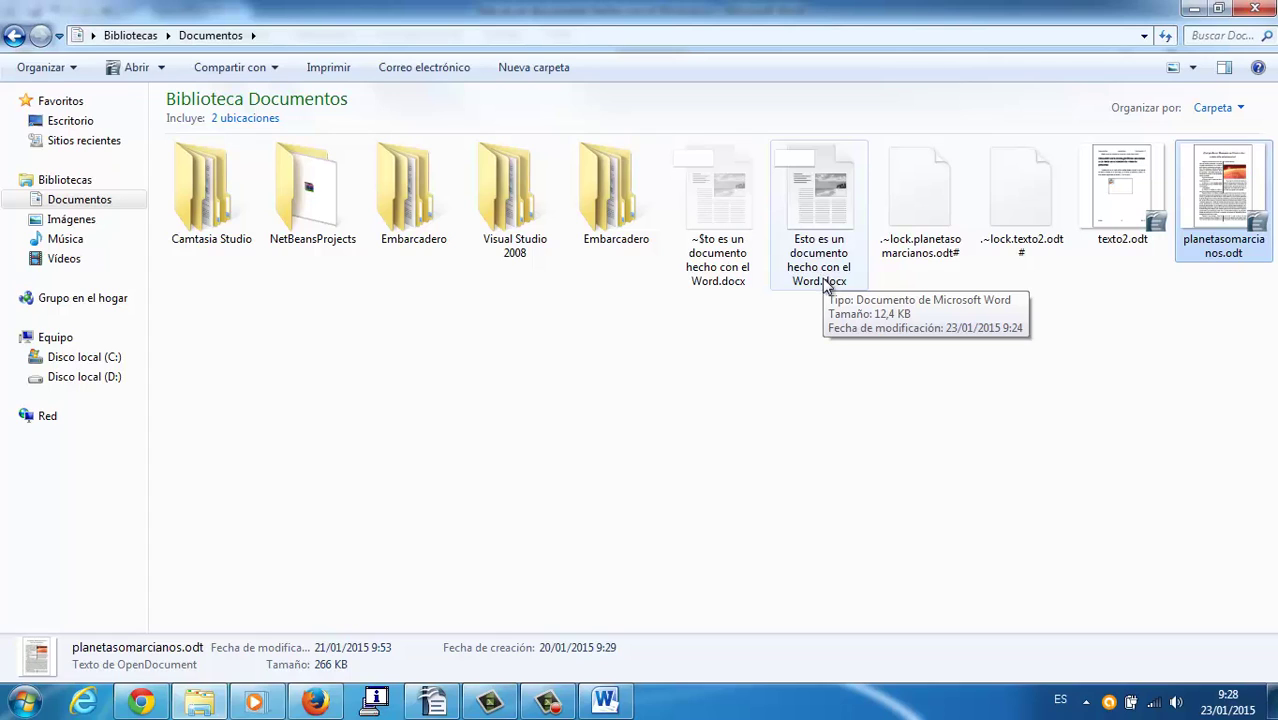
# Step: Open a read-only copy of the in-use planetasomarcianos.odt in Word, recovering its unreadable content, and look over the document
pyautogui.click(434, 703)
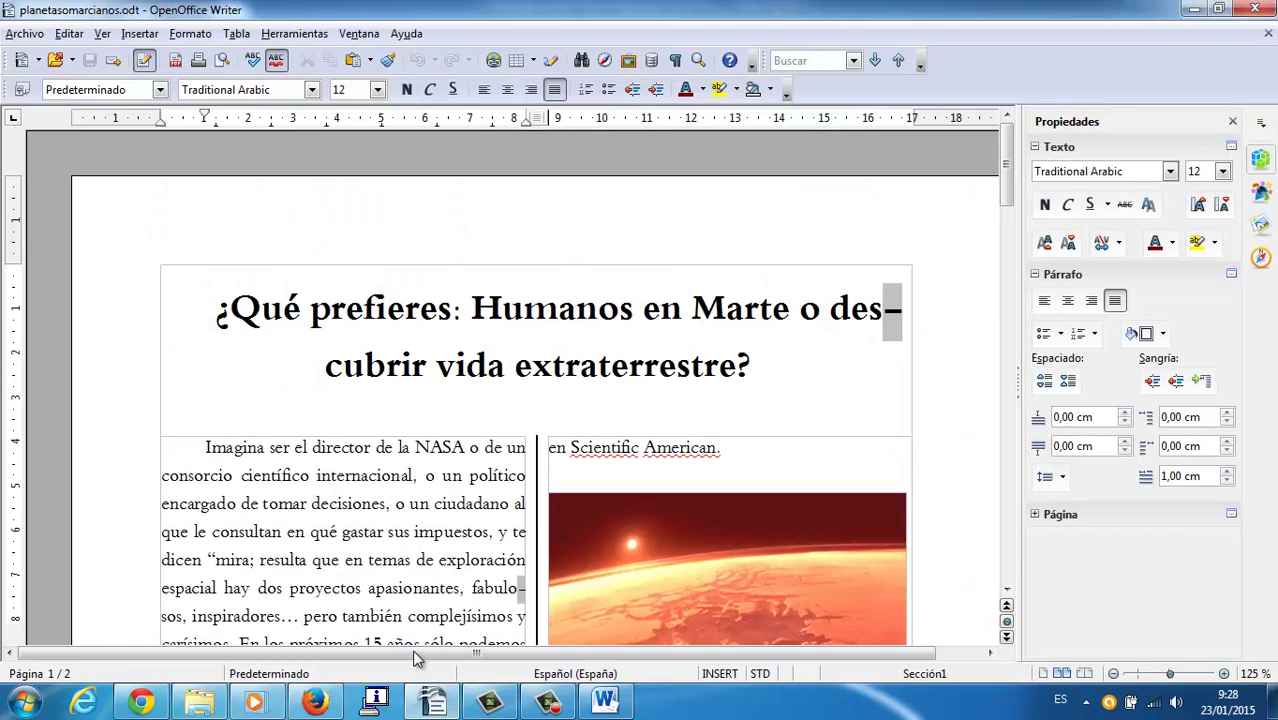
pyautogui.click(433, 700)
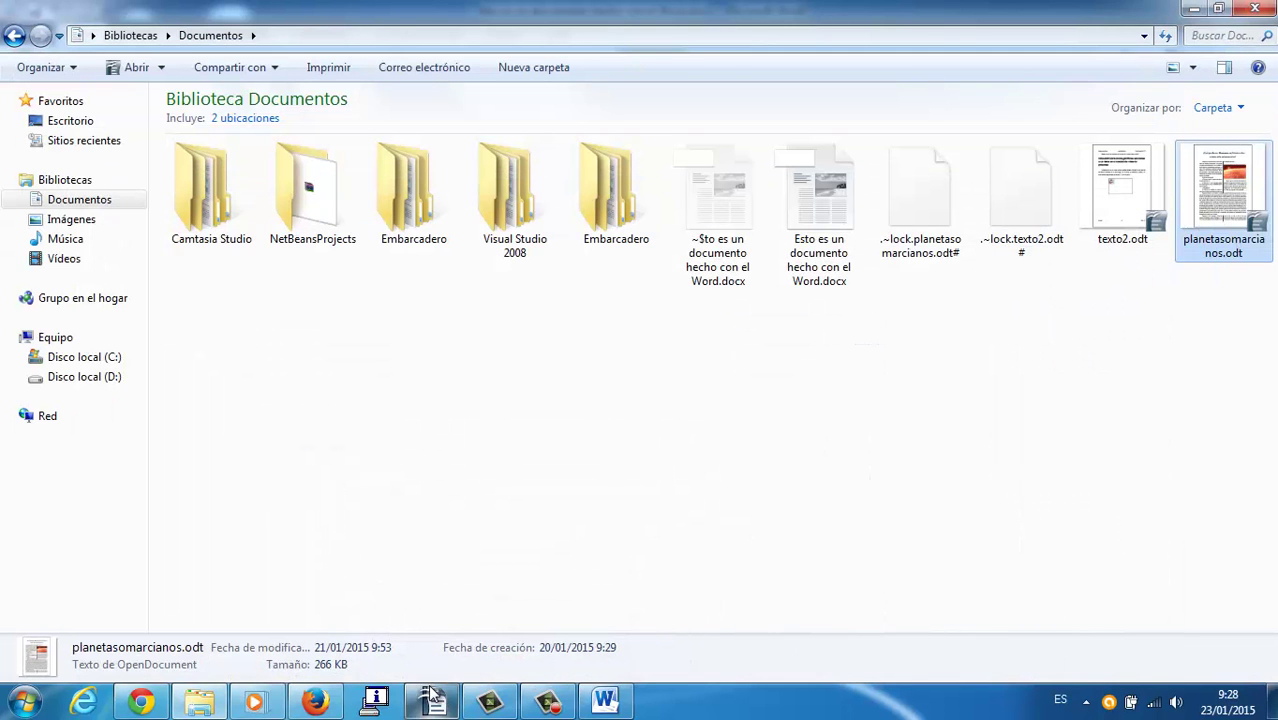
pyautogui.click(607, 700)
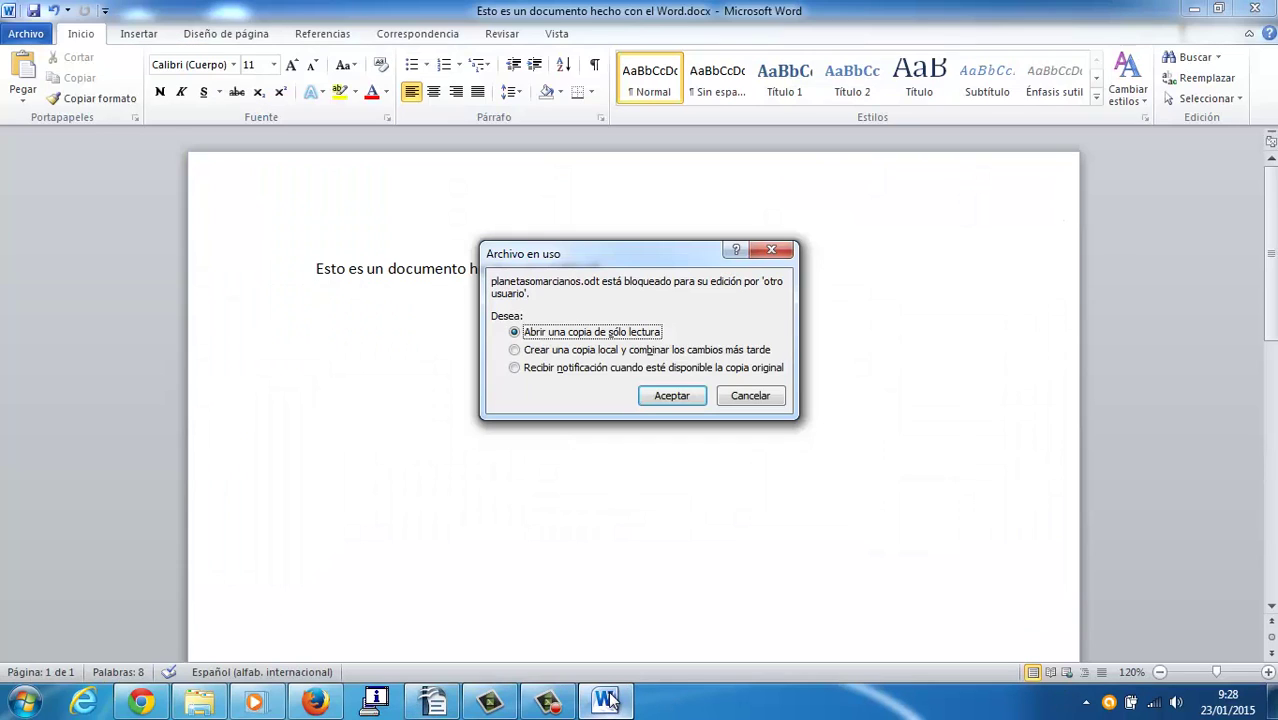
pyautogui.click(680, 395)
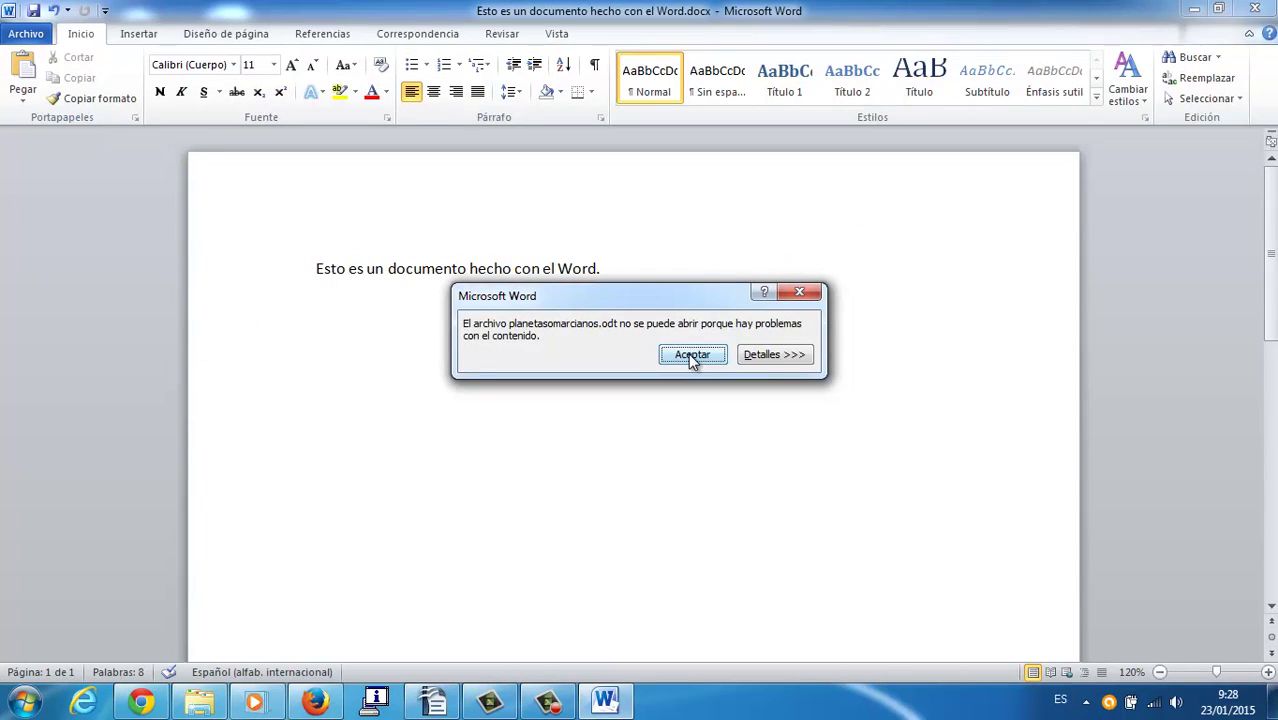
pyautogui.click(692, 357)
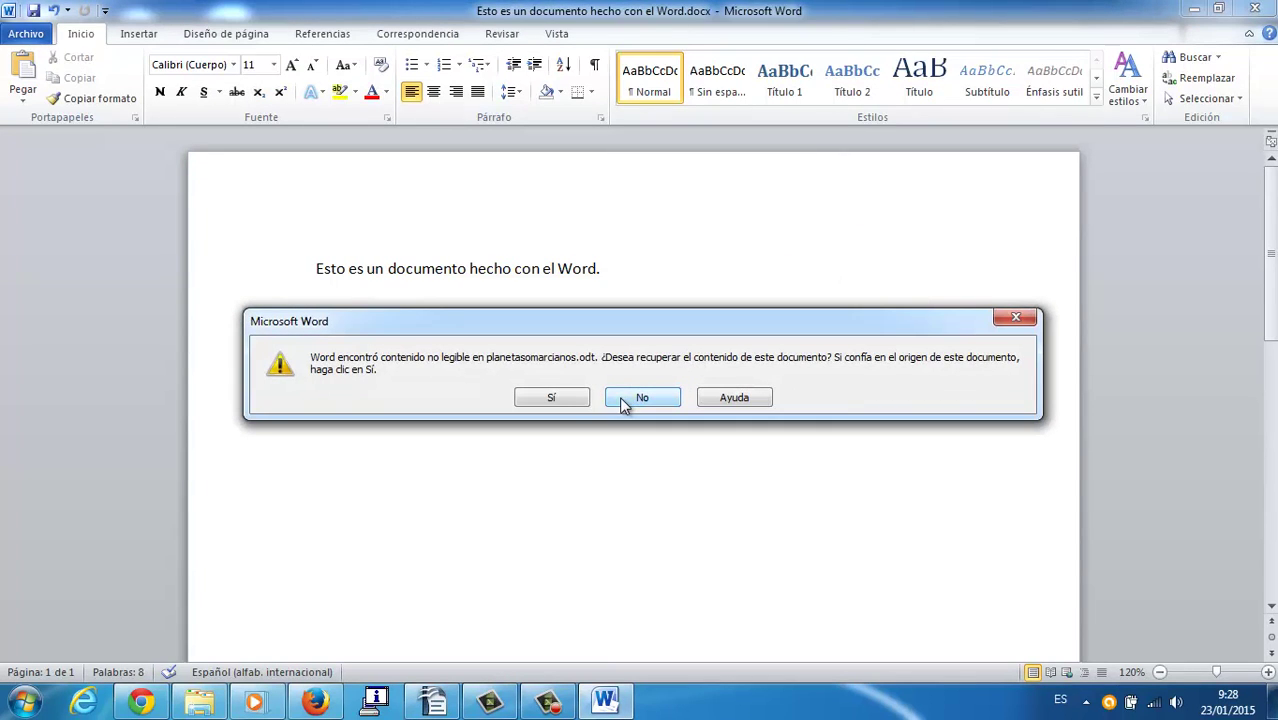
pyautogui.click(556, 402)
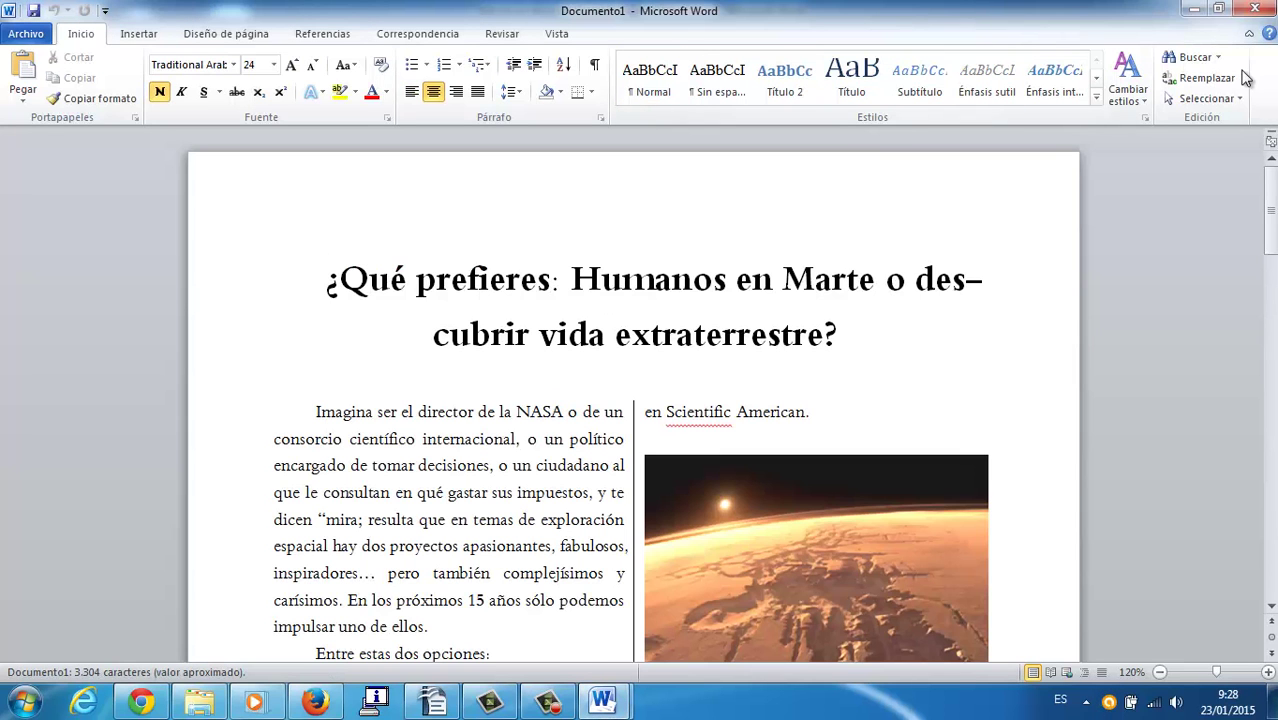
pyautogui.moveTo(1270, 186); pyautogui.dragTo(1240, 97)
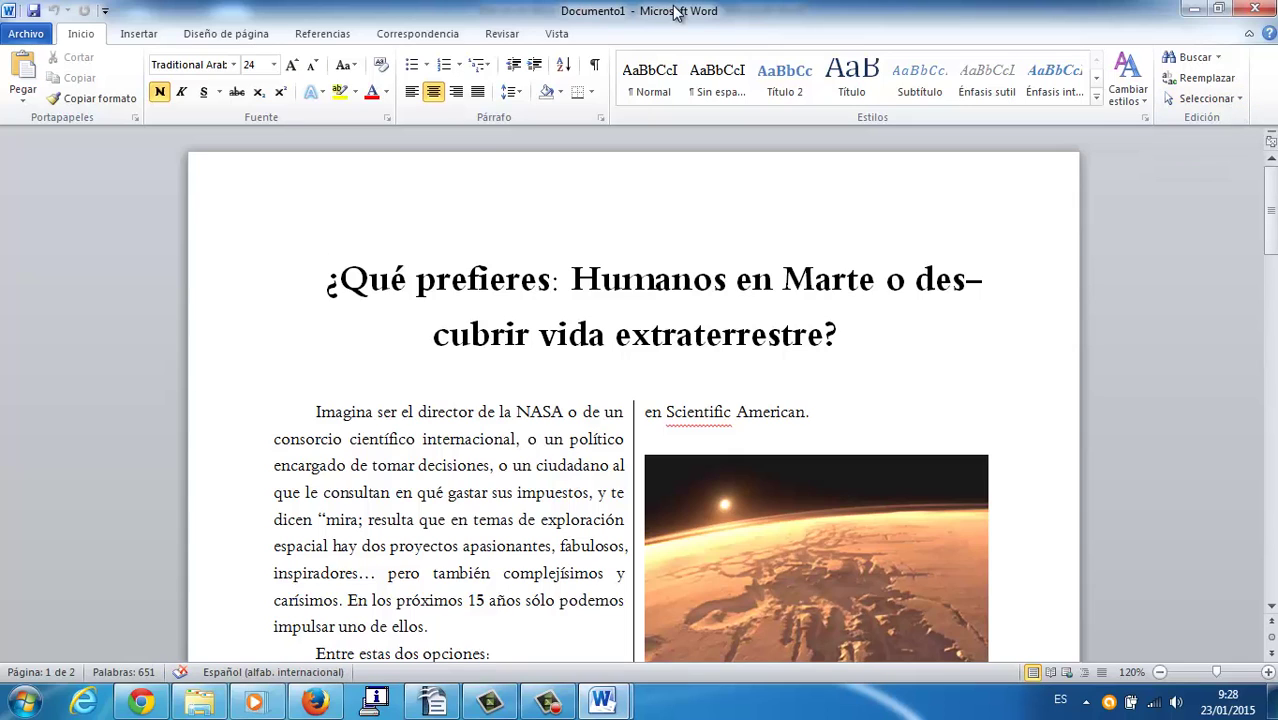
# Step: Close the recovered document in Word without saving it, and close "Esto es un documento hecho con el Word.docx"
pyautogui.click(1254, 8)
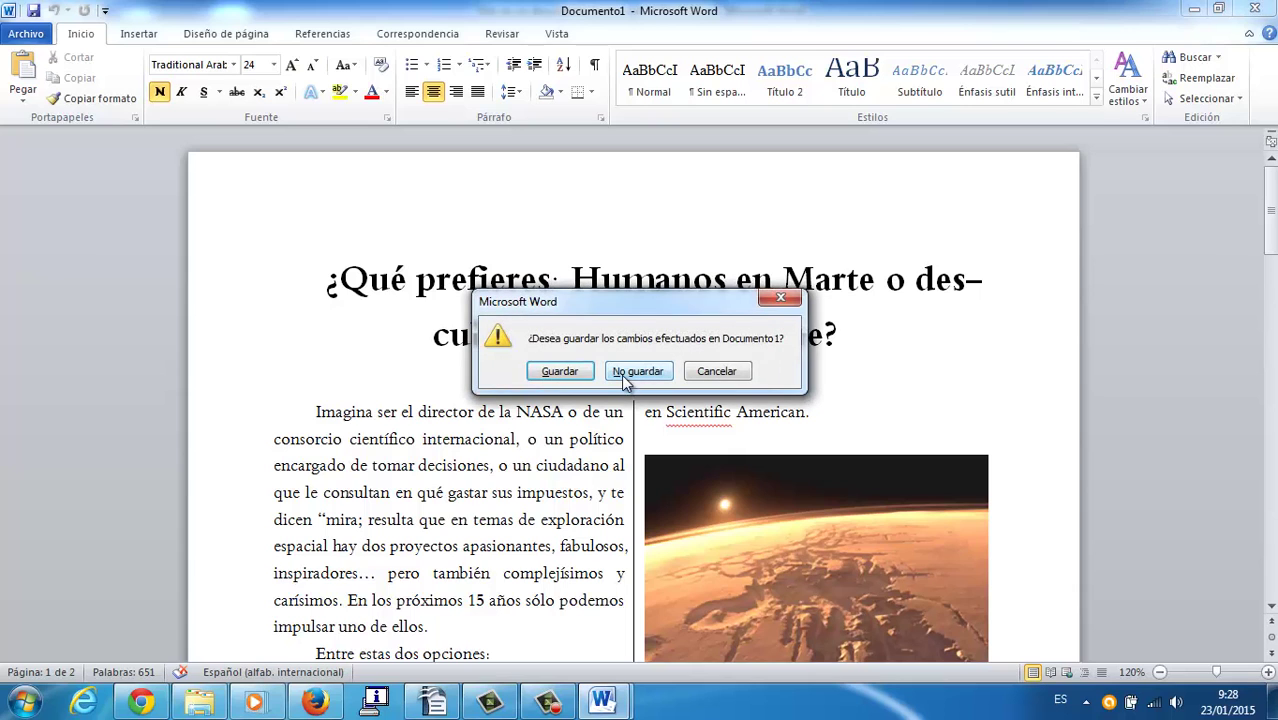
pyautogui.click(622, 374)
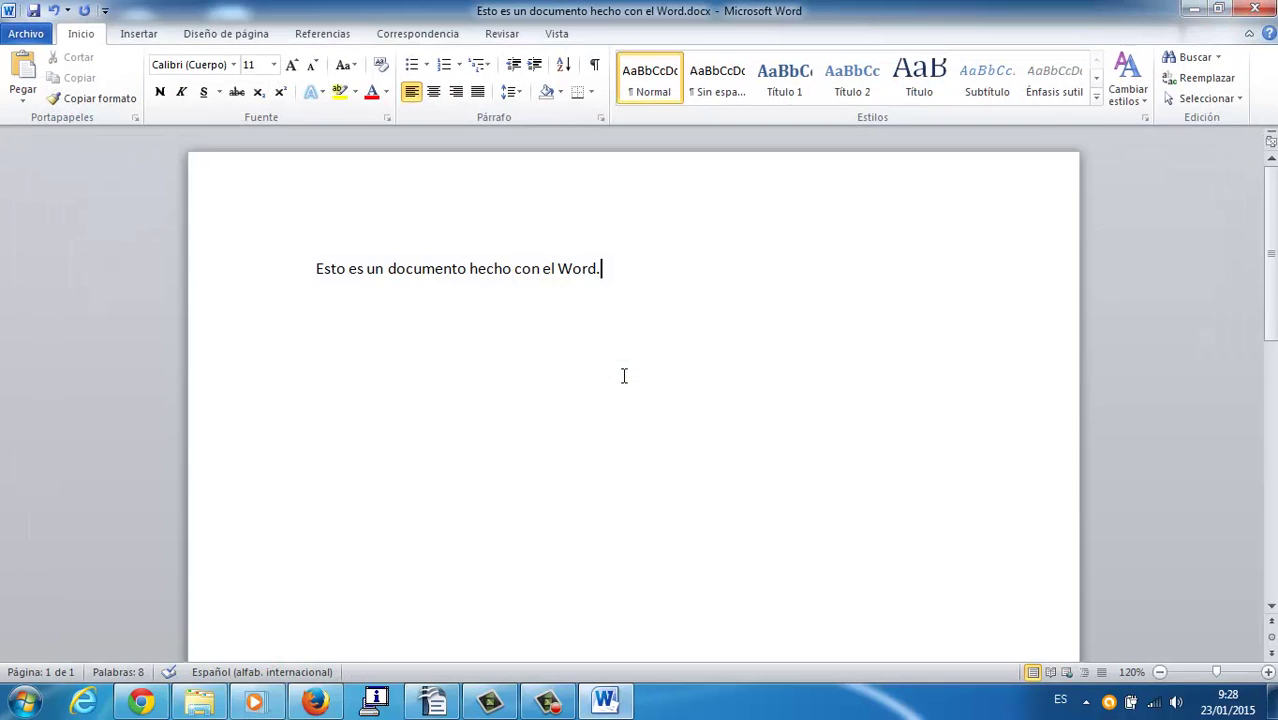
pyautogui.click(1254, 8)
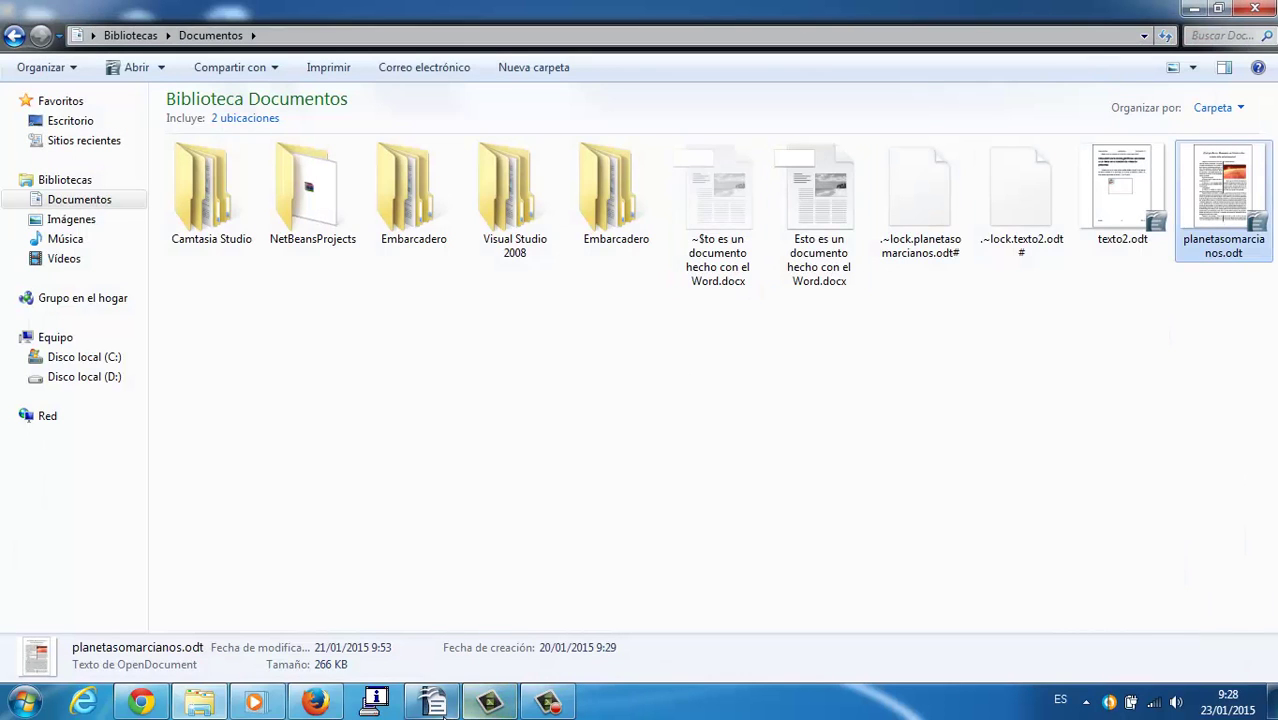
# Step: In OpenOffice Writer, save planetasomarcianos.odt as planetasomarcianos.doc in Microsoft Word 97/2000/XP format, keeping that format
pyautogui.press('Return')
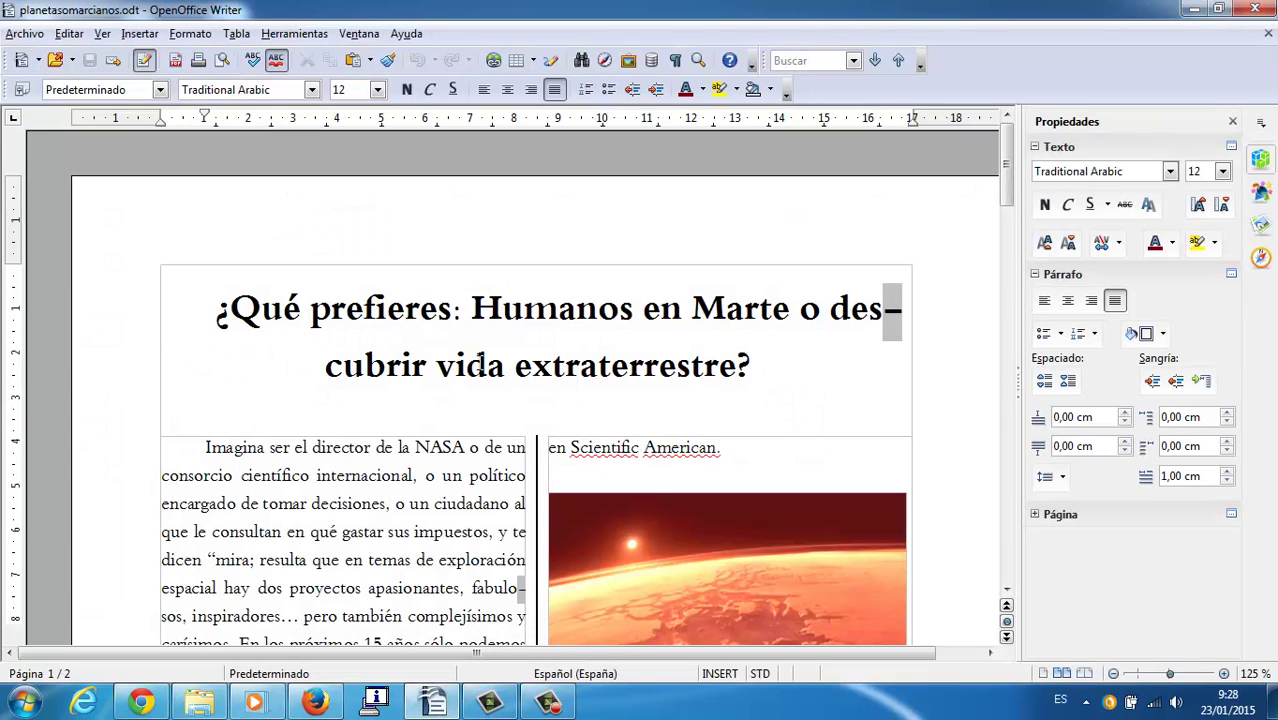
pyautogui.click(484, 365)
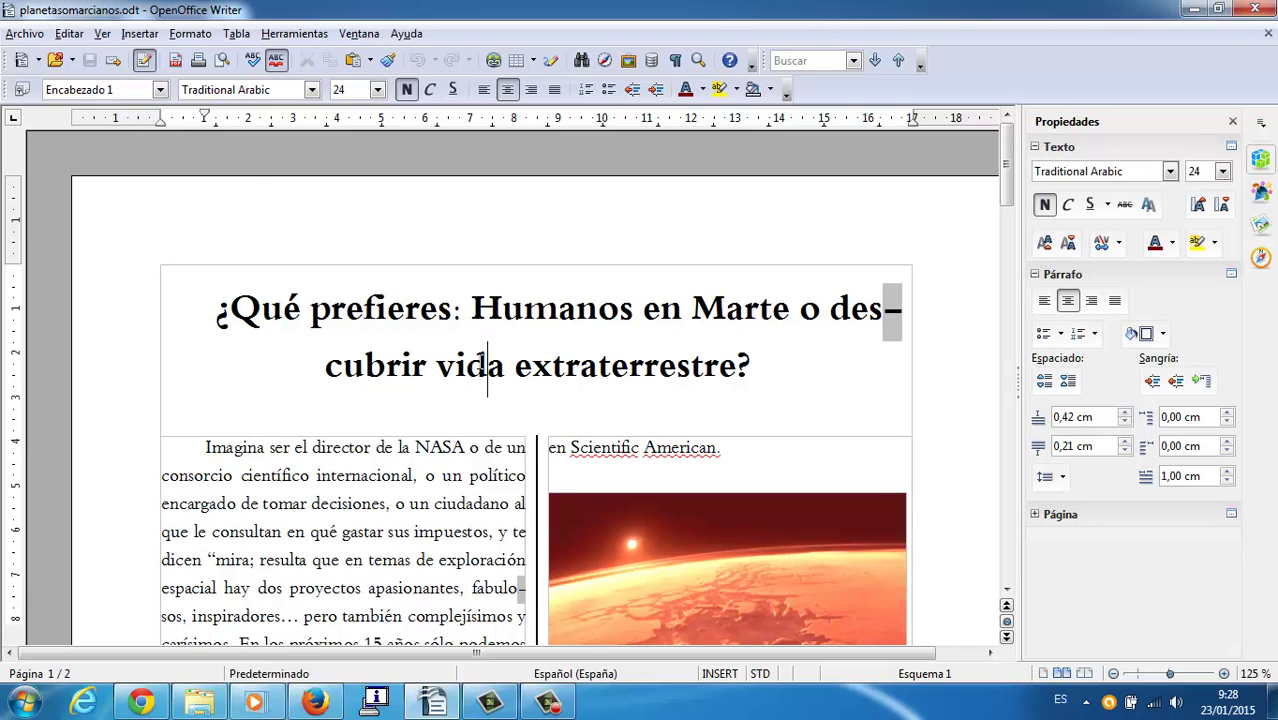
pyautogui.click(25, 34)
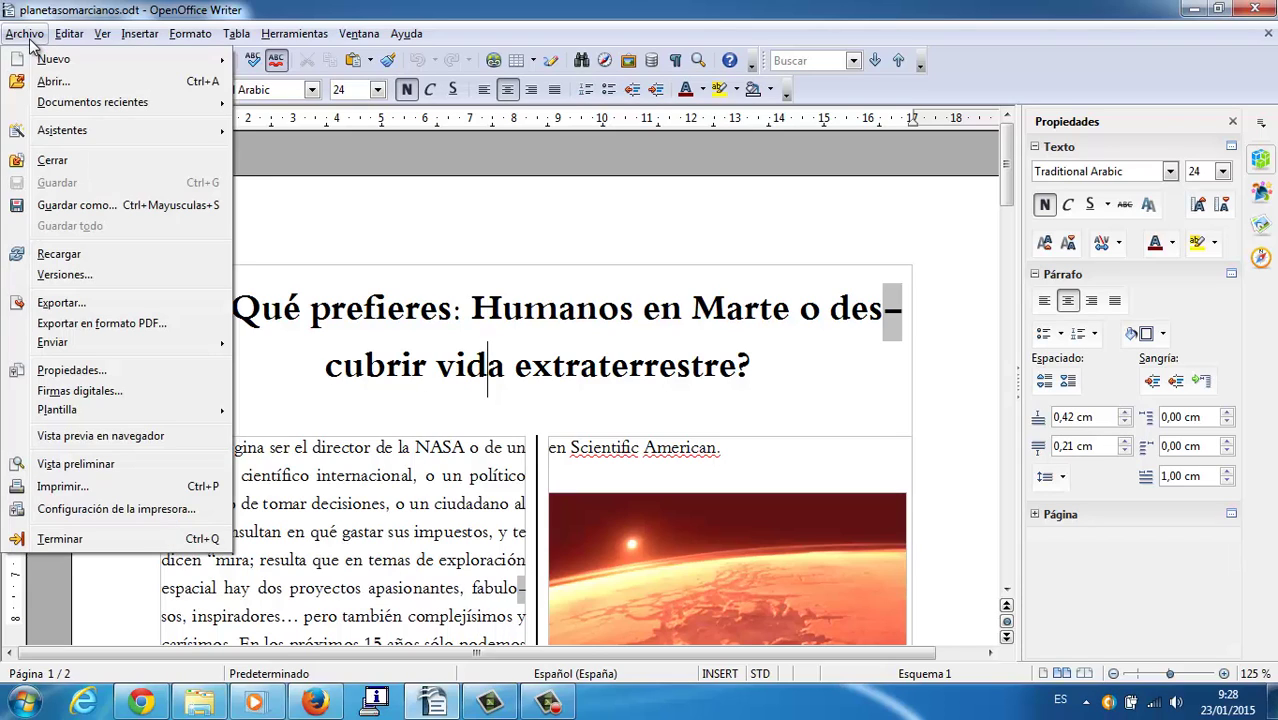
pyautogui.click(56, 204)
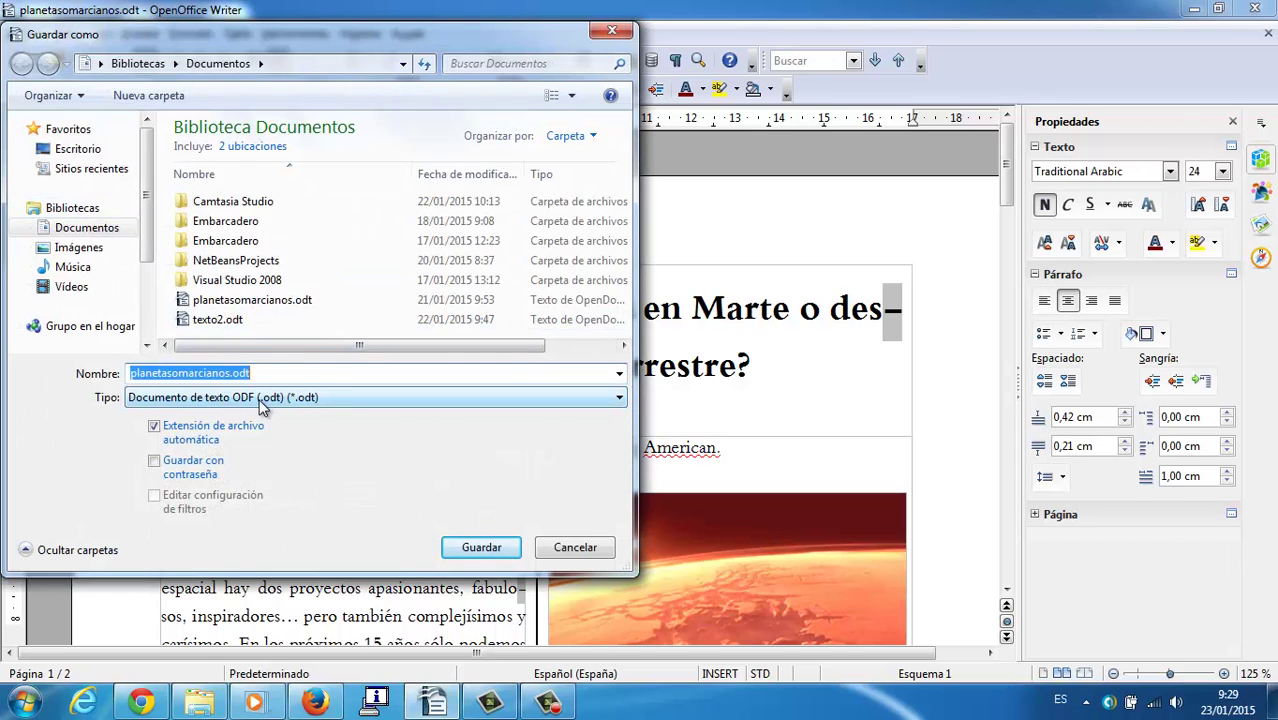
pyautogui.click(280, 402)
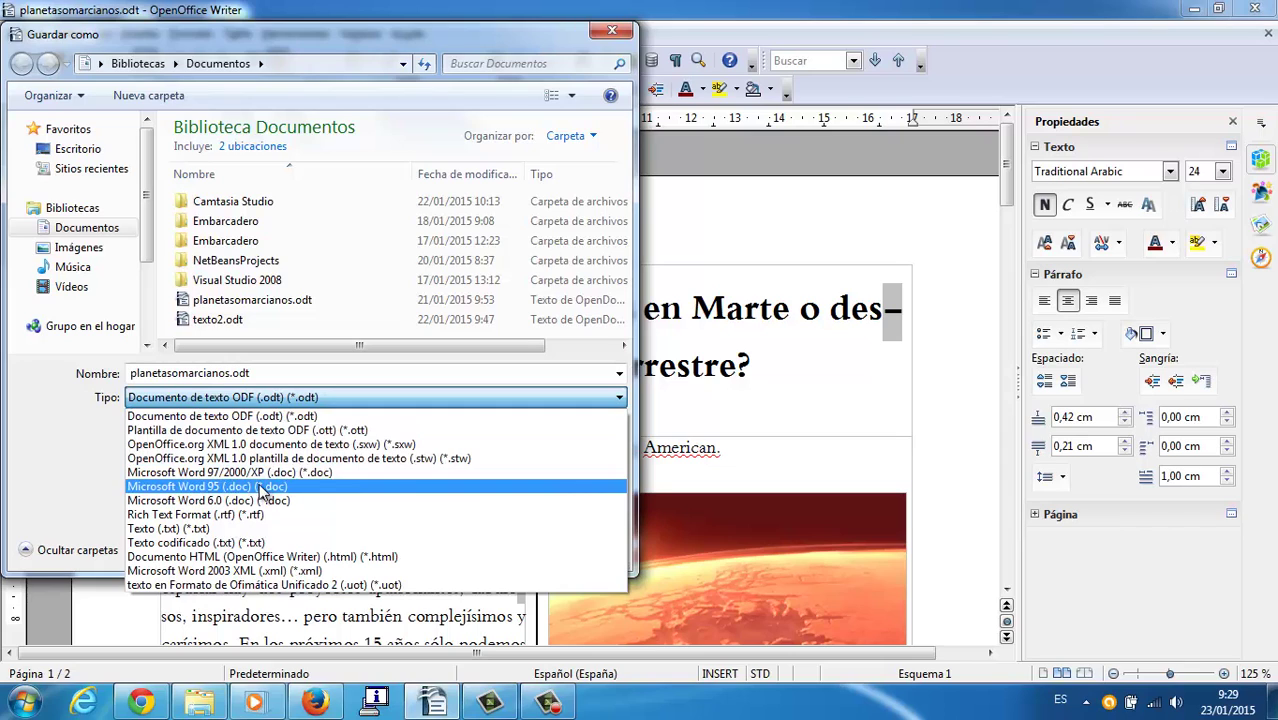
pyautogui.click(264, 477)
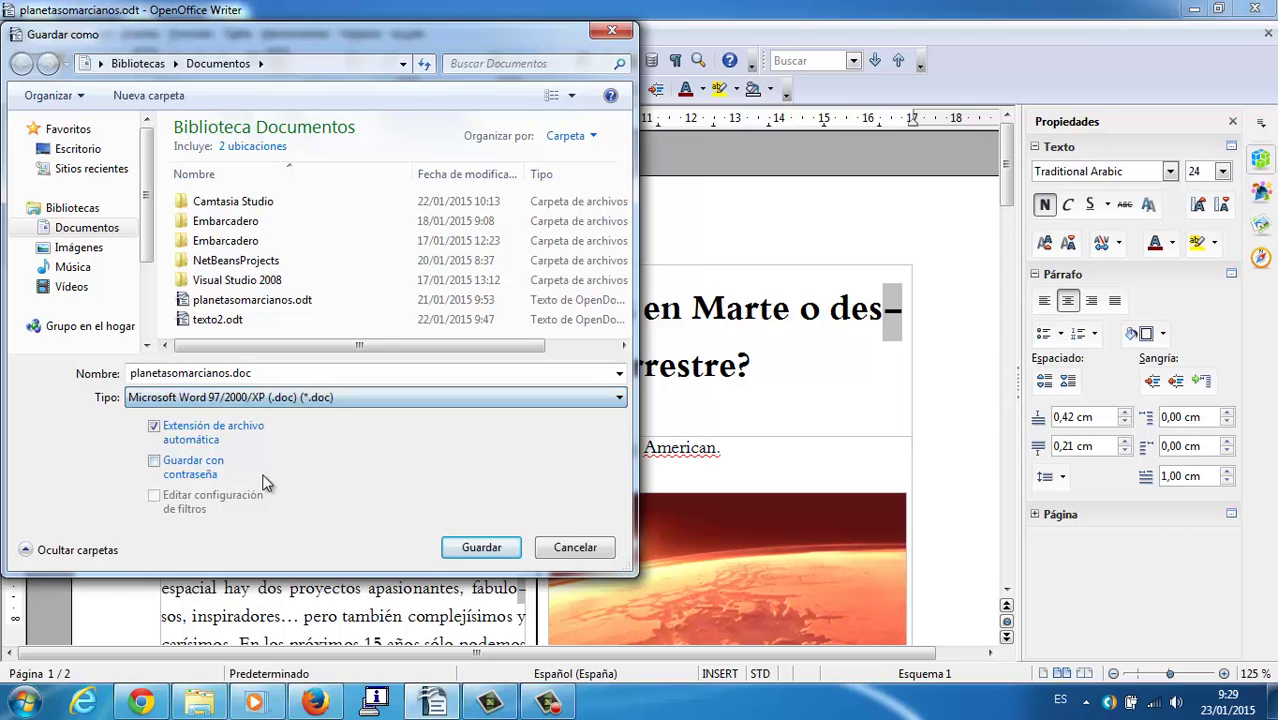
pyautogui.click(481, 549)
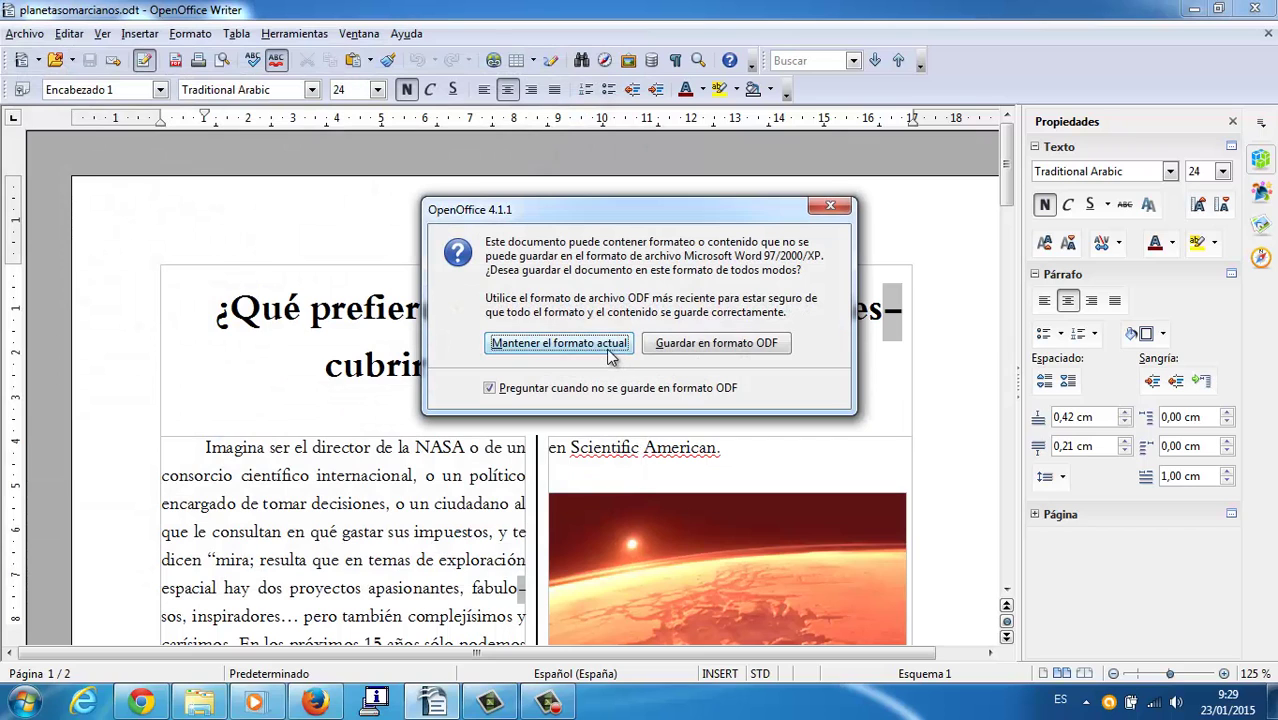
pyautogui.click(558, 343)
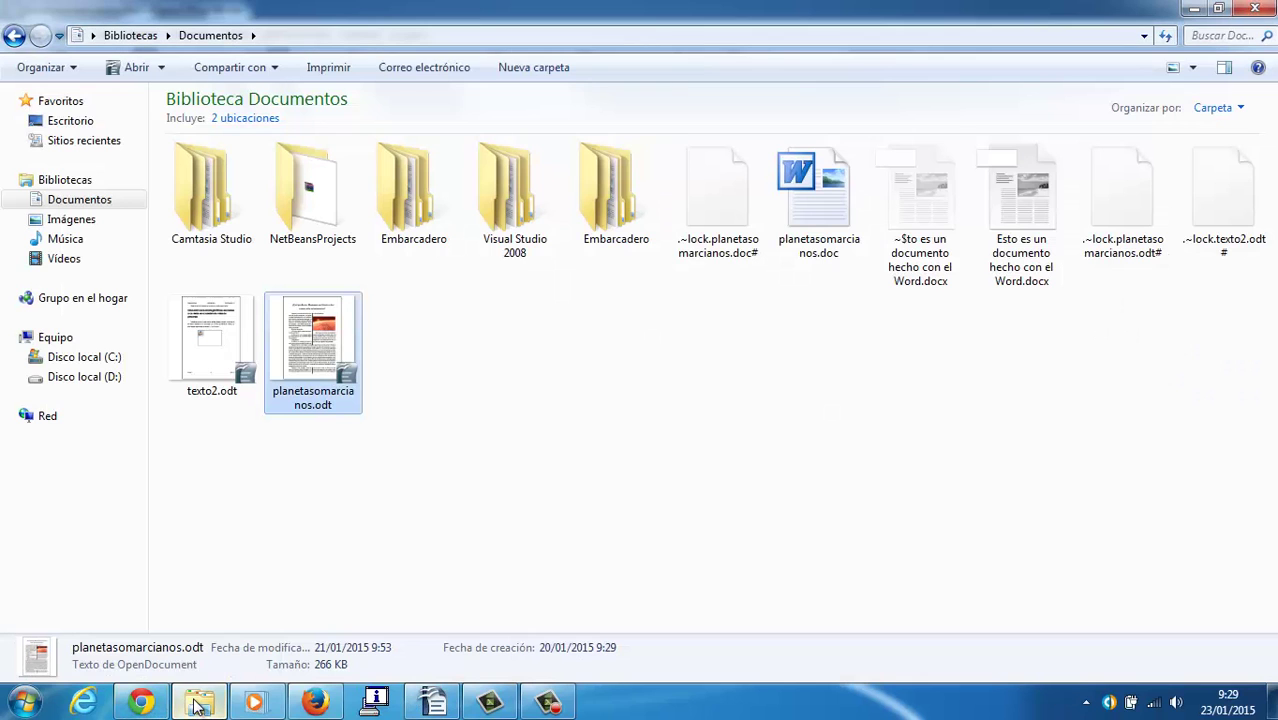
# Step: Show the Documents folder to check for the saved planetasomarcianos.doc file
pyautogui.click(199, 702)
pyautogui.click(536, 363)
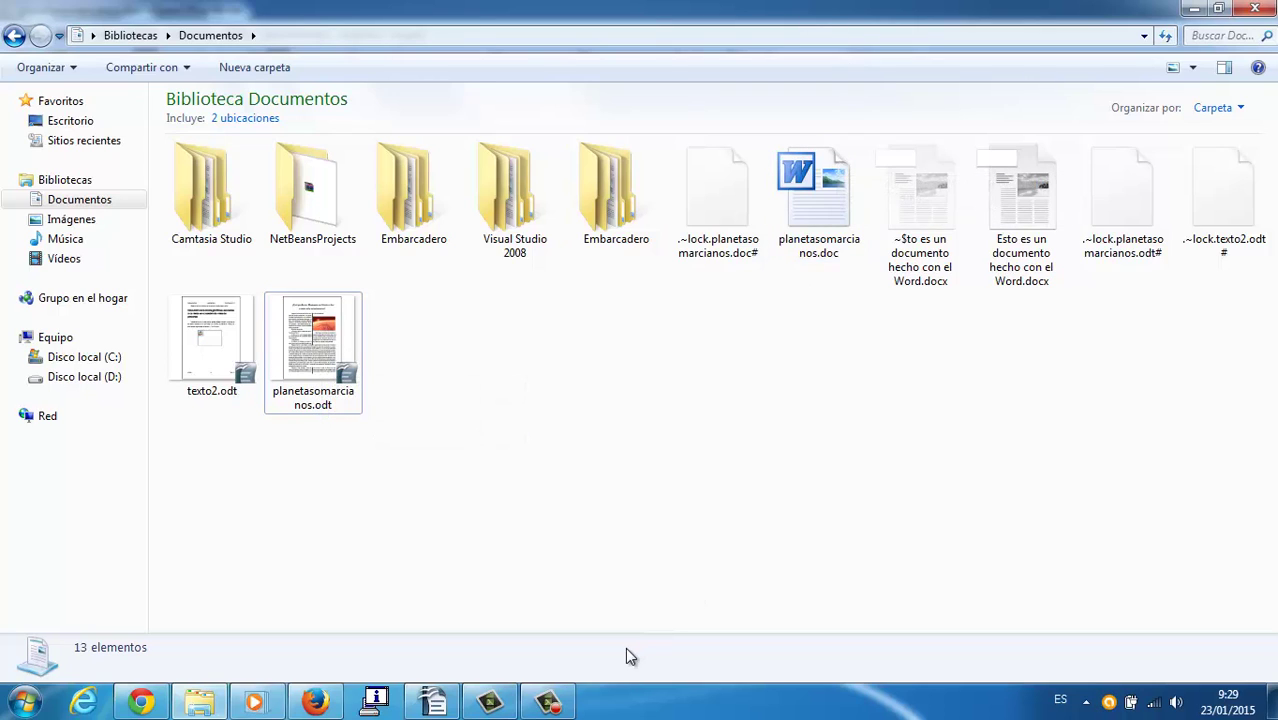
pyautogui.moveTo(548, 708)
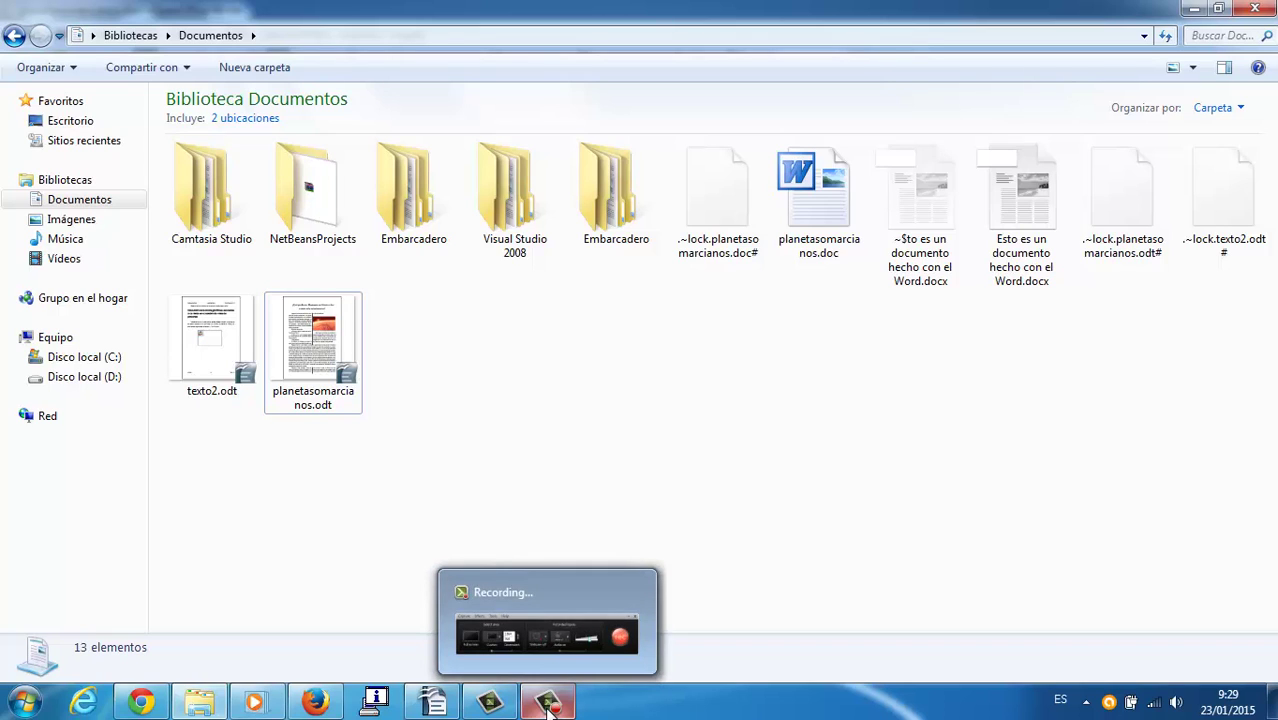
pyautogui.click(548, 706)
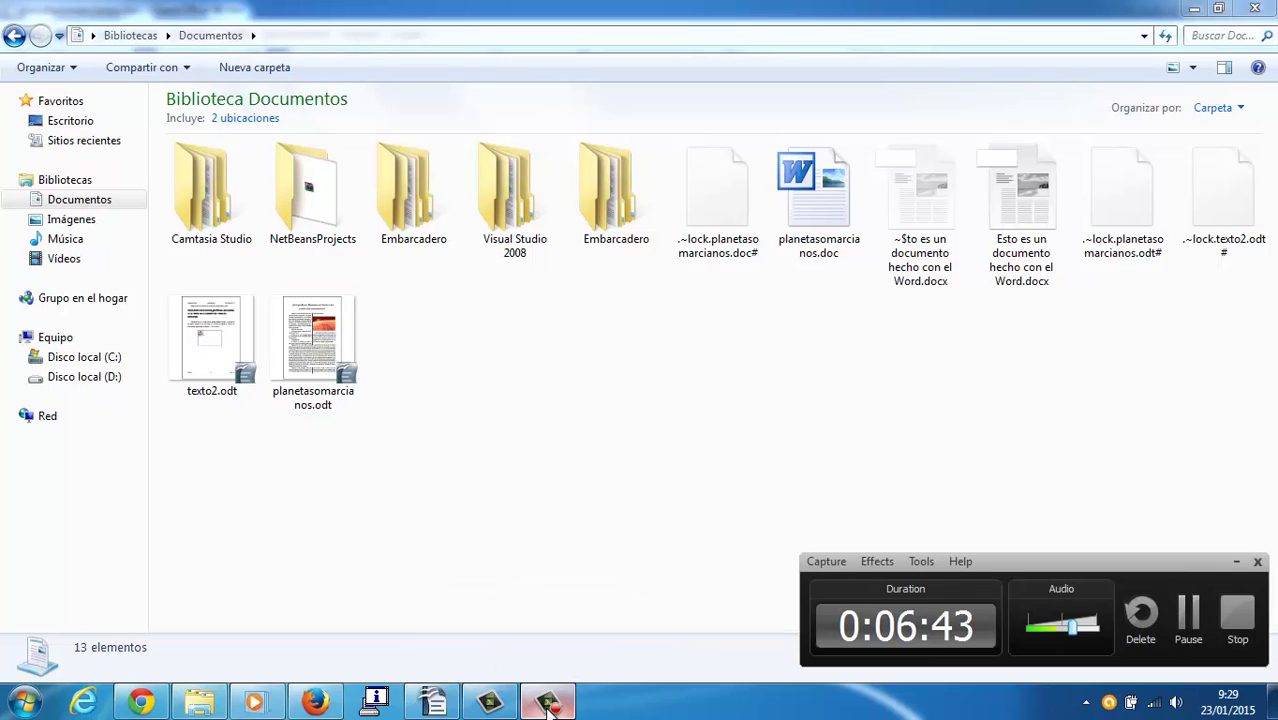
pyautogui.click(548, 706)
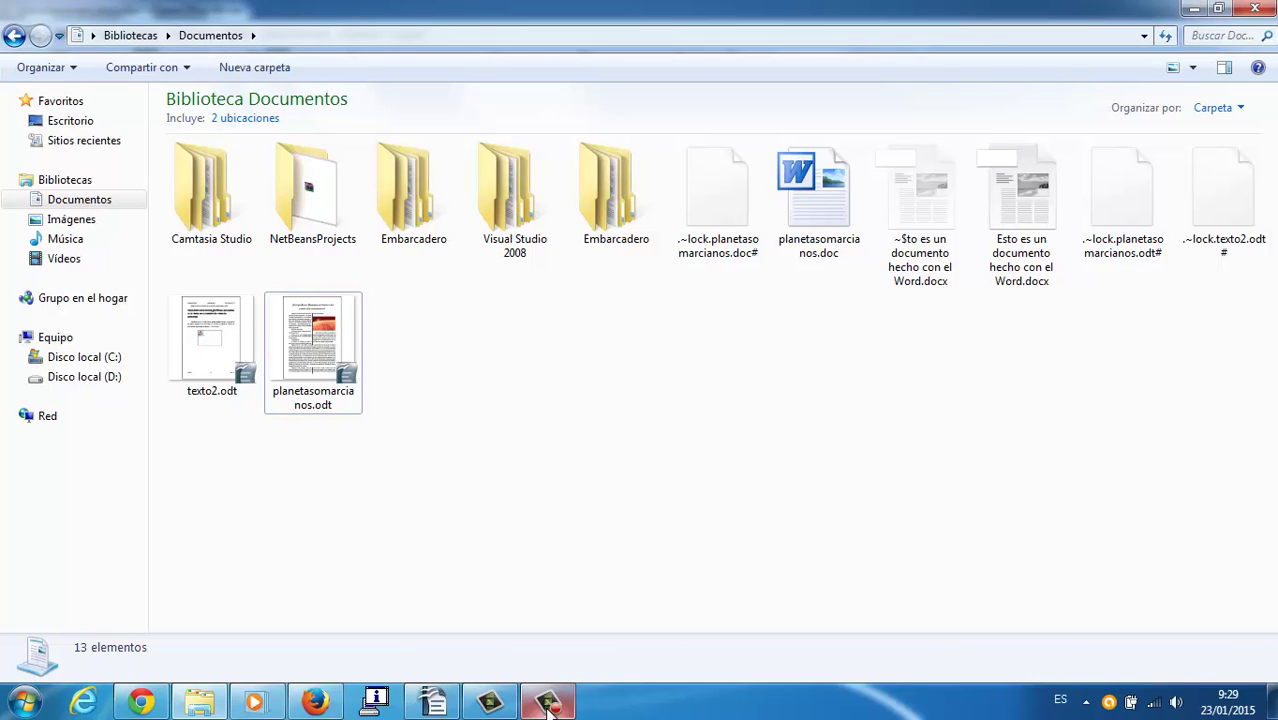
# Step: Switch to OpenOffice Writer and export planetasomarcianos.doc as planetasomarcianos.pdf in the Documents library, covering all pages with the default PDF options
pyautogui.click(440, 705)
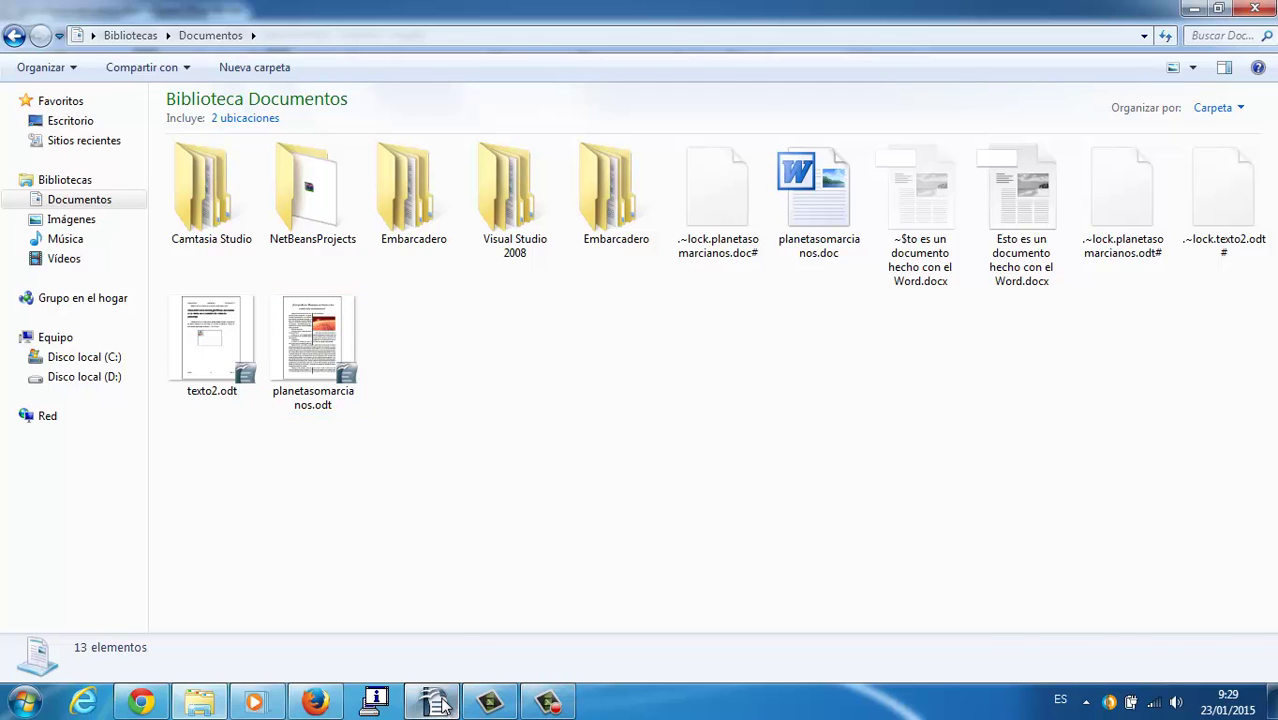
pyautogui.click(437, 355)
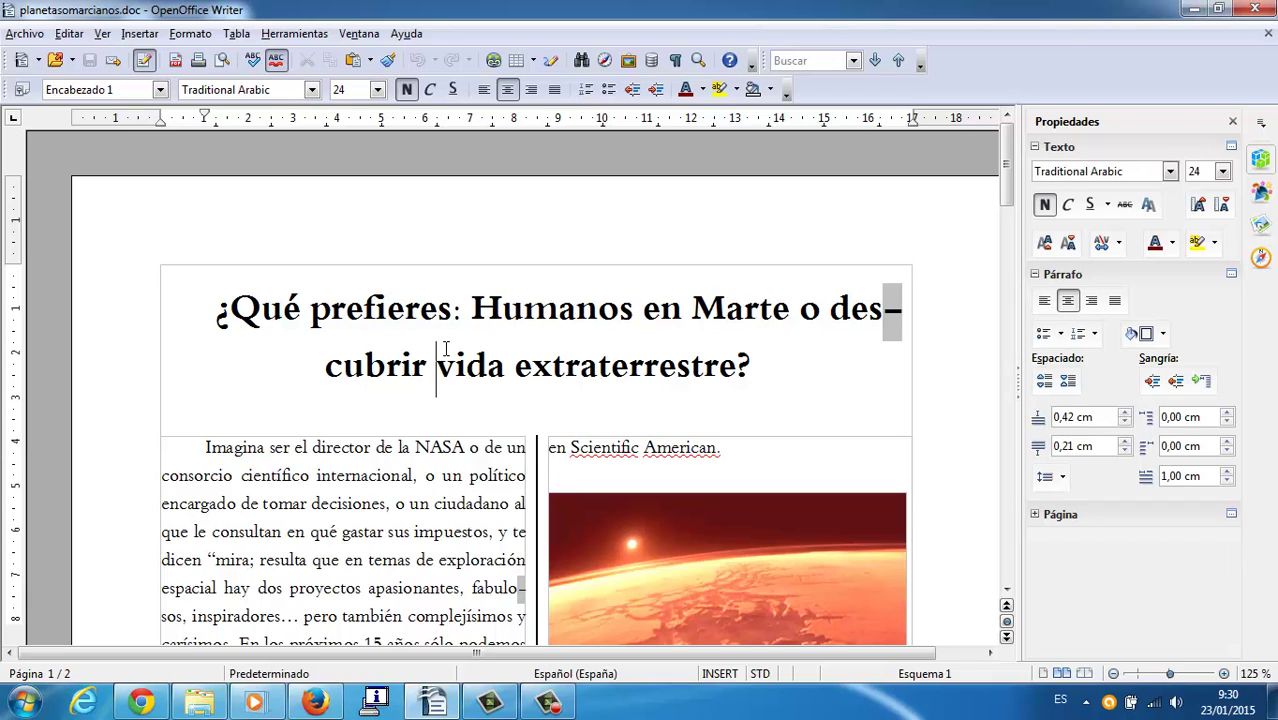
pyautogui.click(349, 264)
pyautogui.click(14, 35)
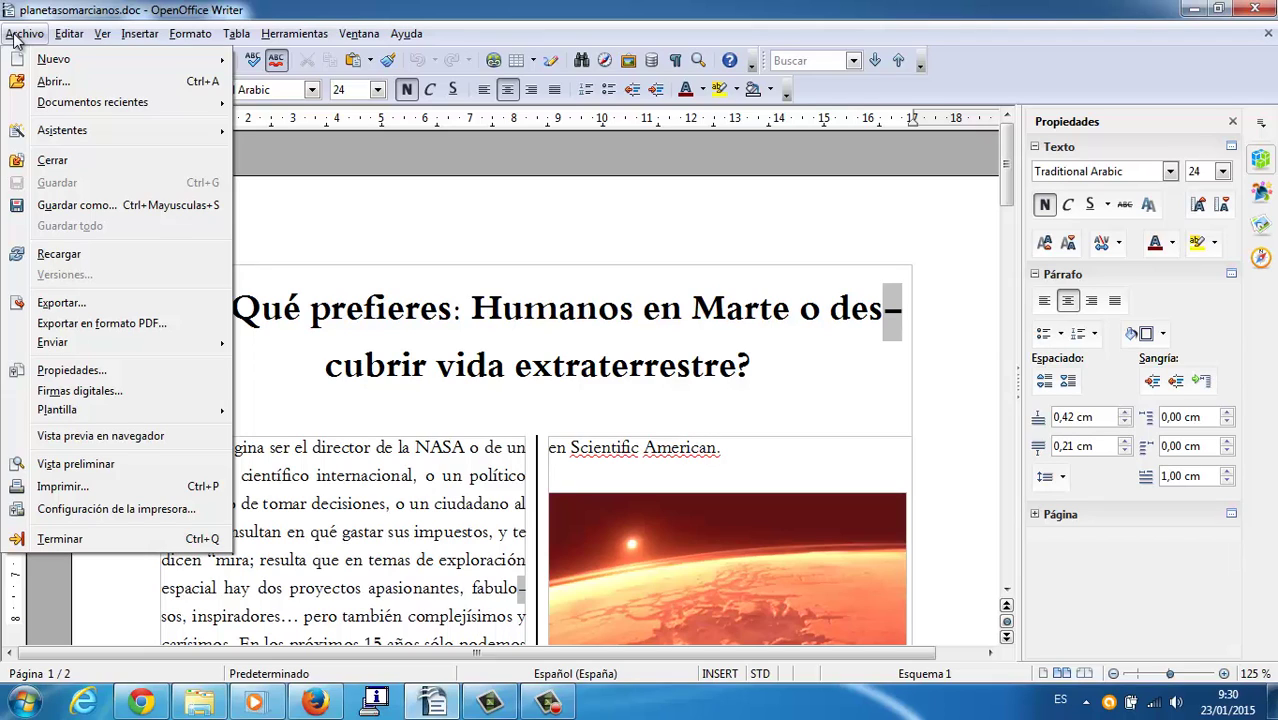
pyautogui.click(86, 331)
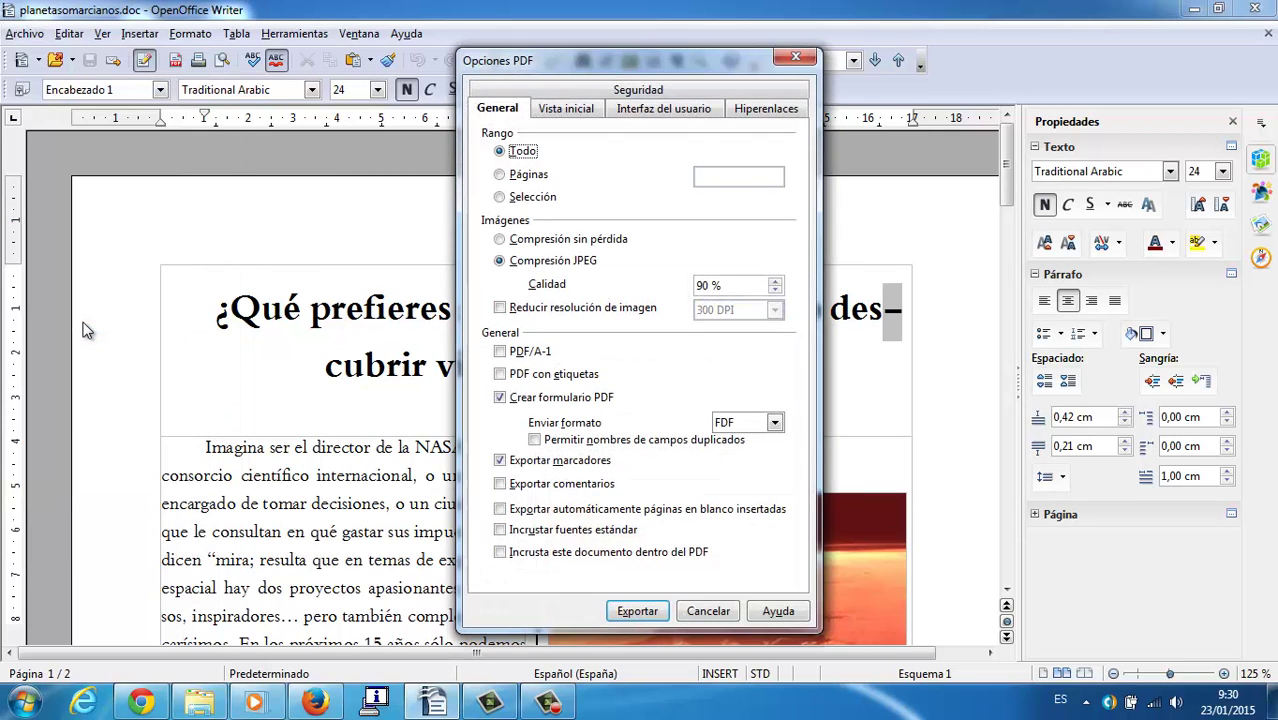
pyautogui.click(637, 611)
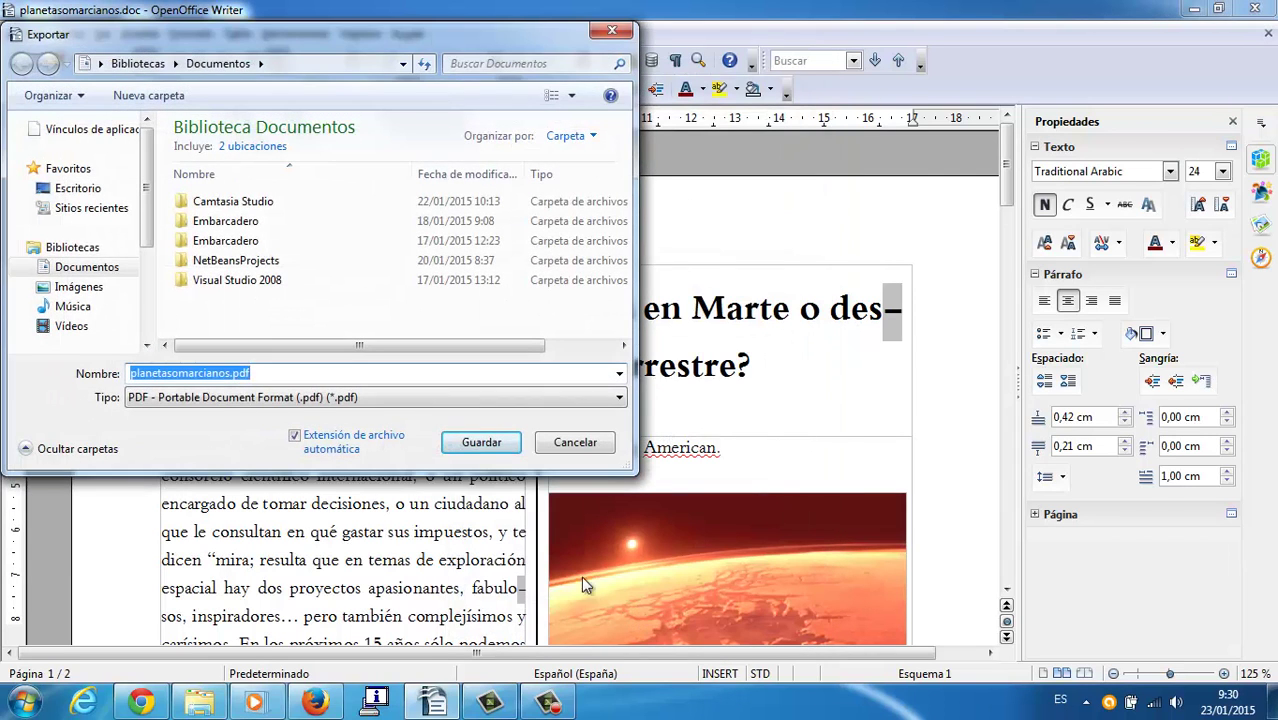
pyautogui.click(480, 441)
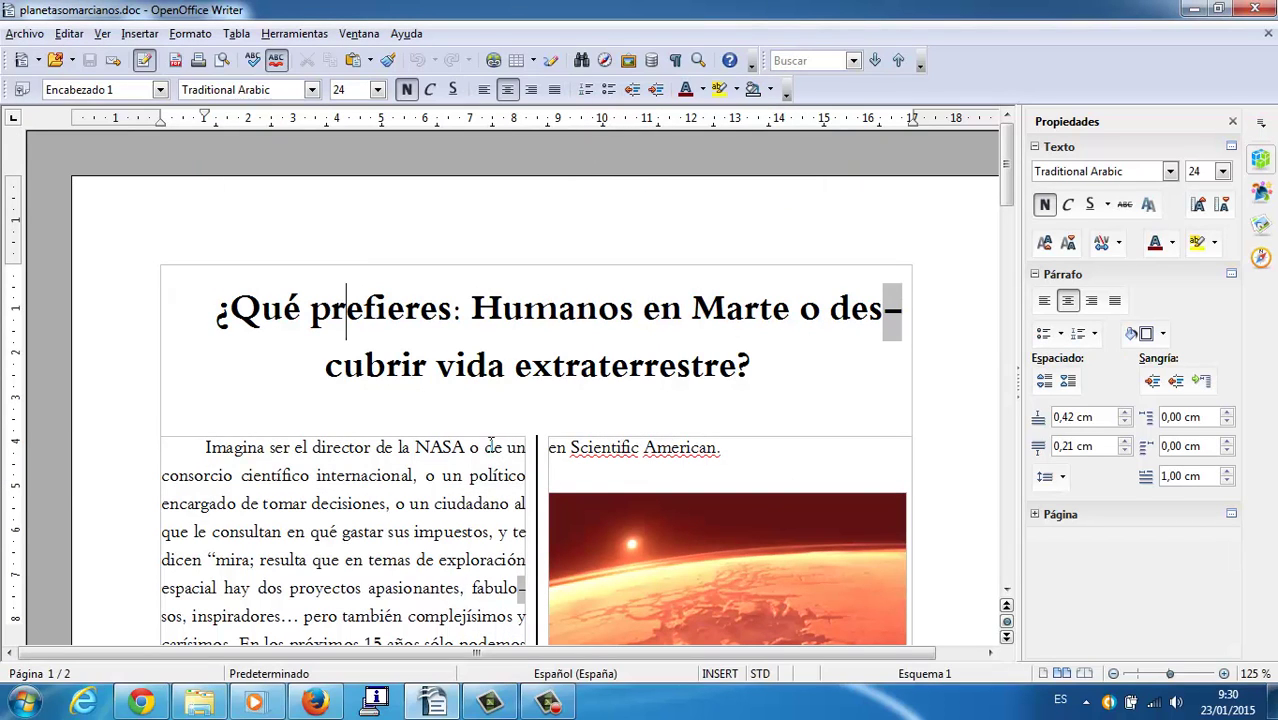
# Step: Open planetasomarcianos.pdf from the Documents folder in Adobe Reader and look over its pages
pyautogui.click(203, 698)
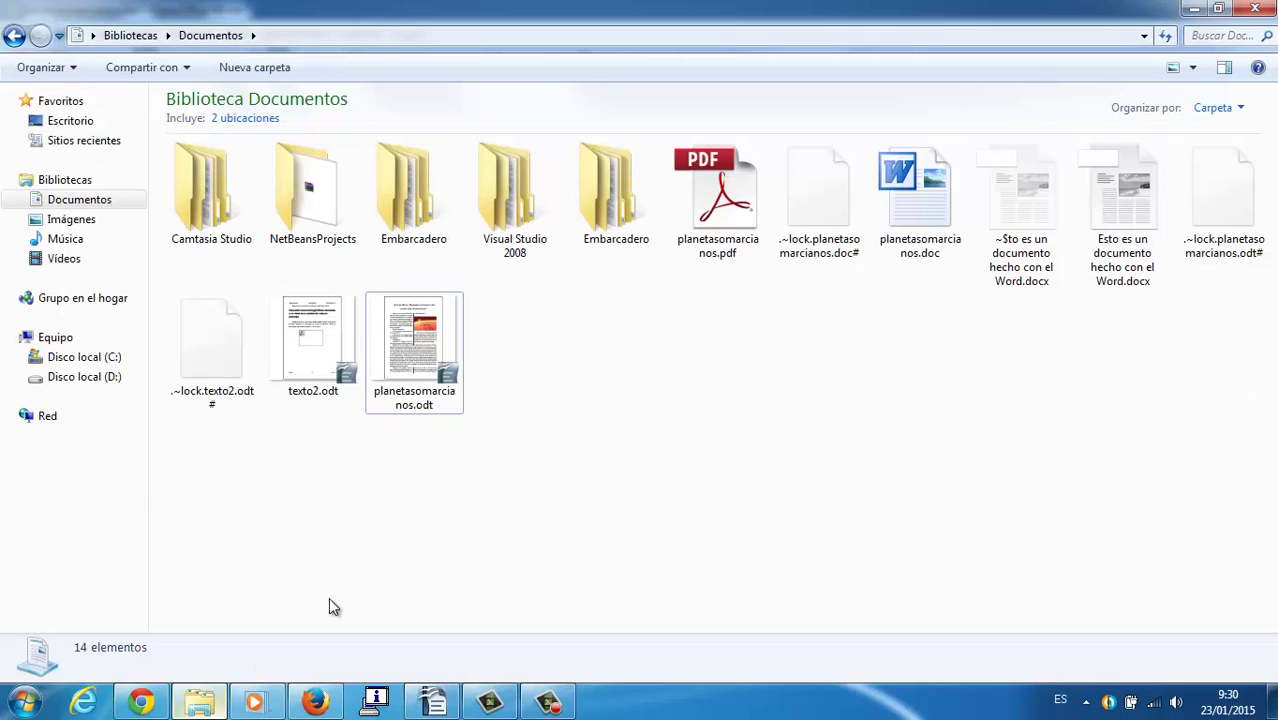
pyautogui.click(745, 188)
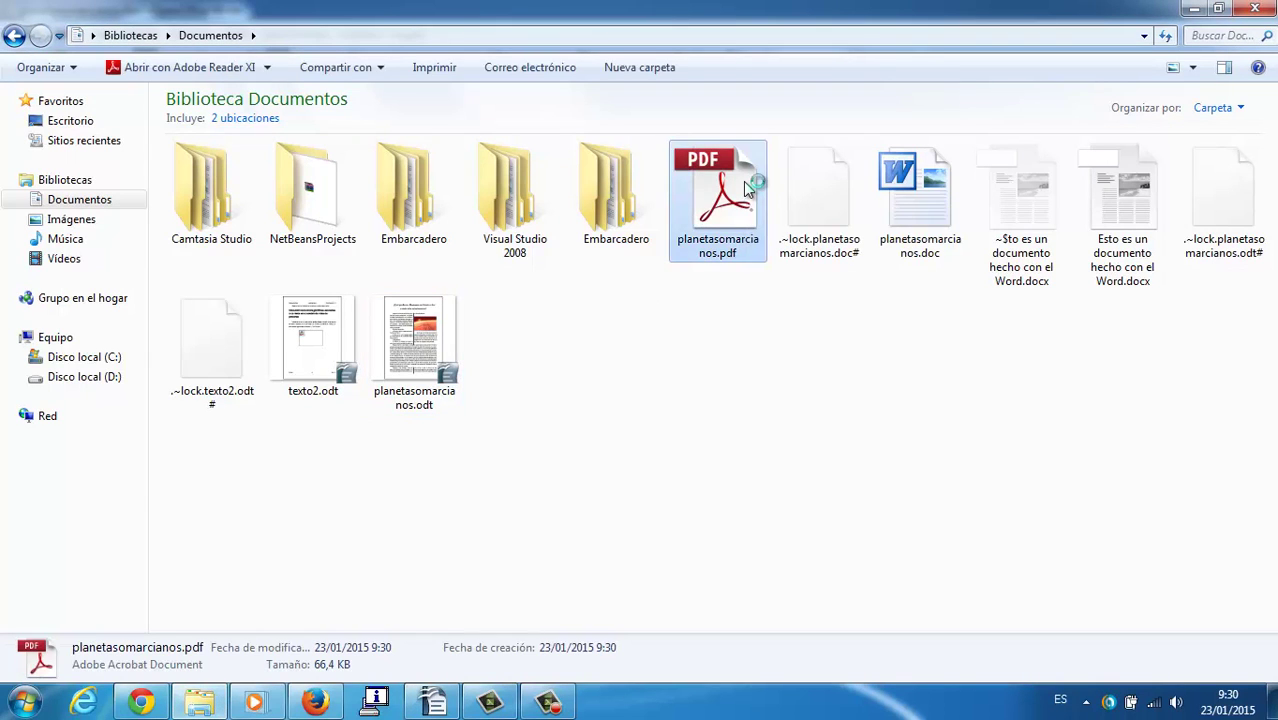
pyautogui.doubleClick(745, 188)
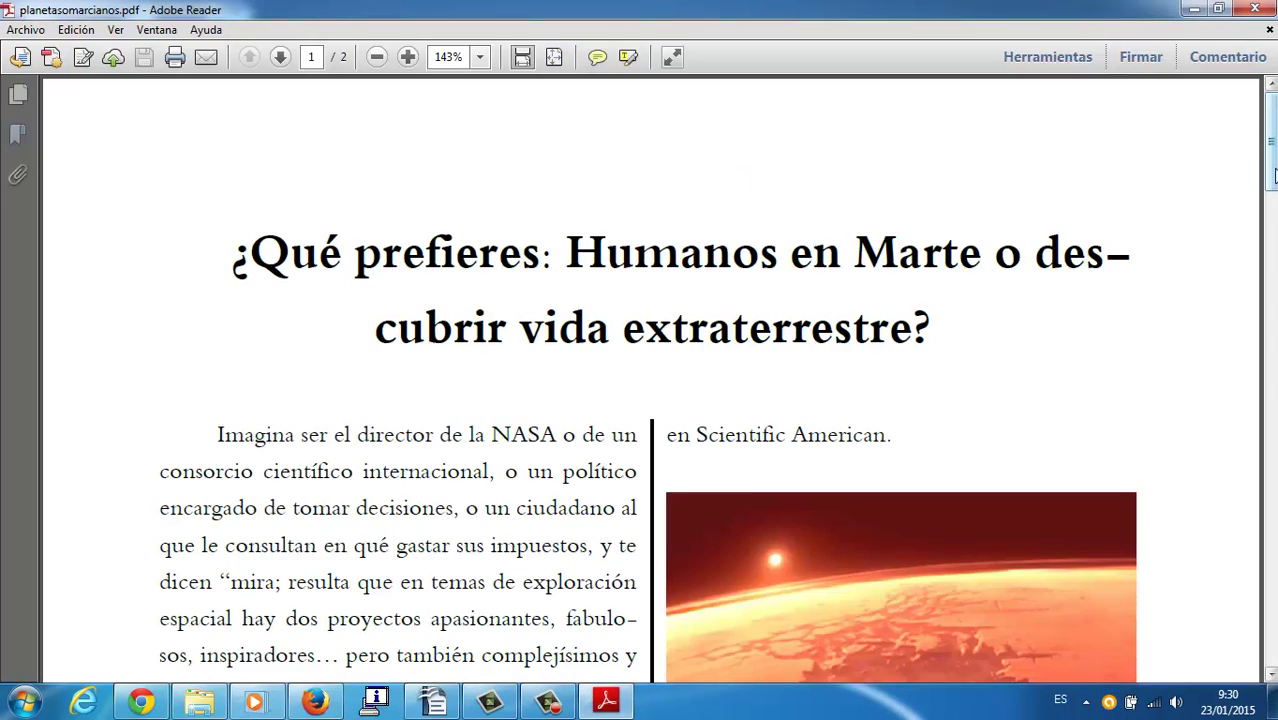
pyautogui.moveTo(1273, 175); pyautogui.dragTo(1205, 179)
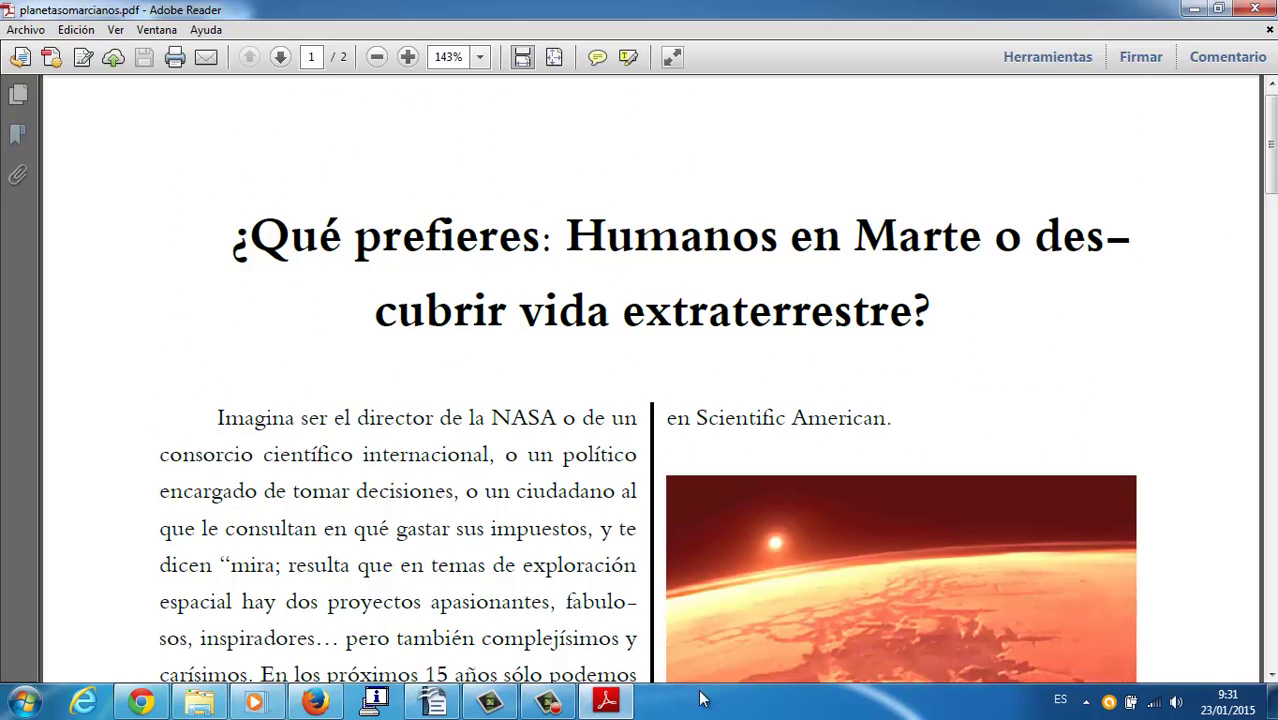
pyautogui.click(540, 703)
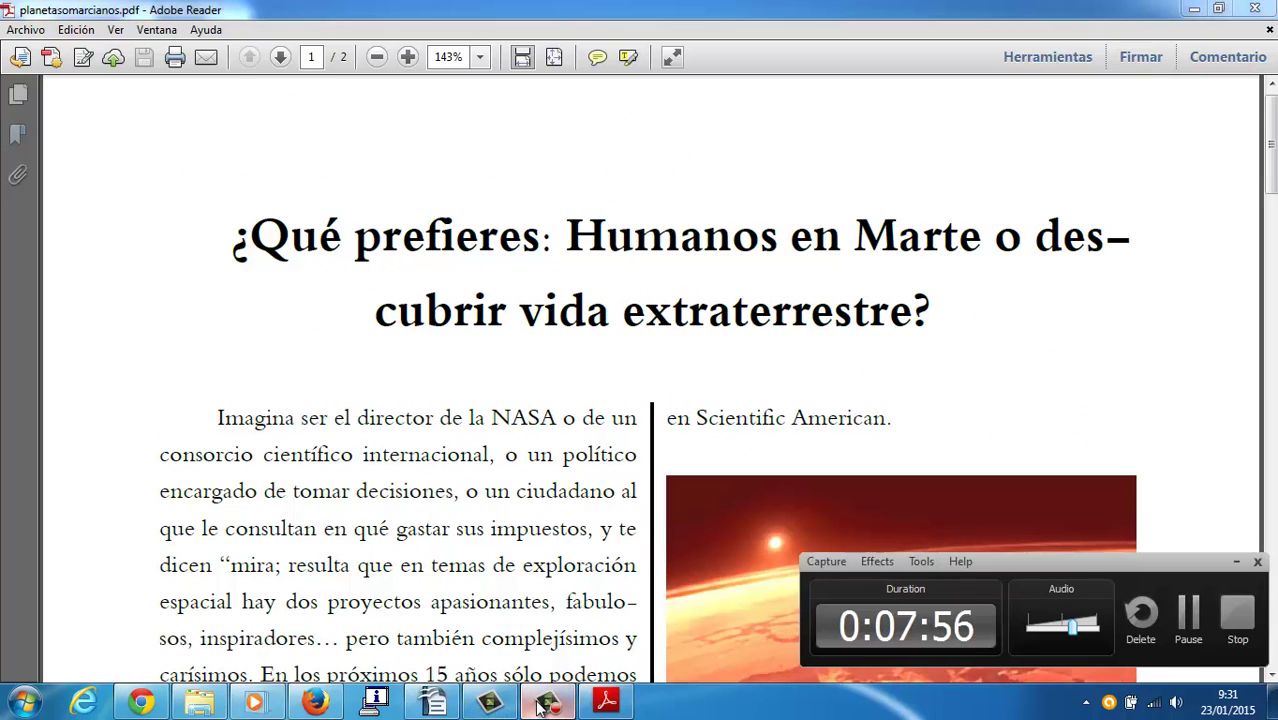
pyautogui.click(540, 705)
pyautogui.click(432, 705)
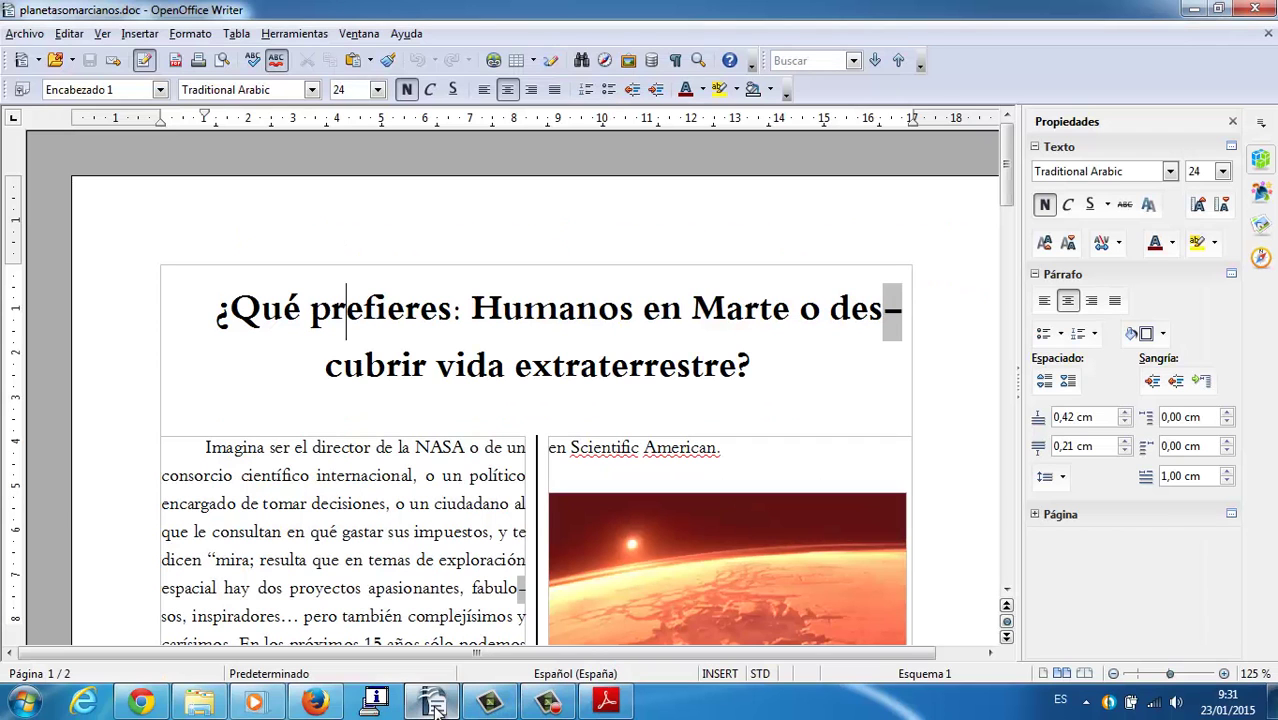
pyautogui.click(24, 33)
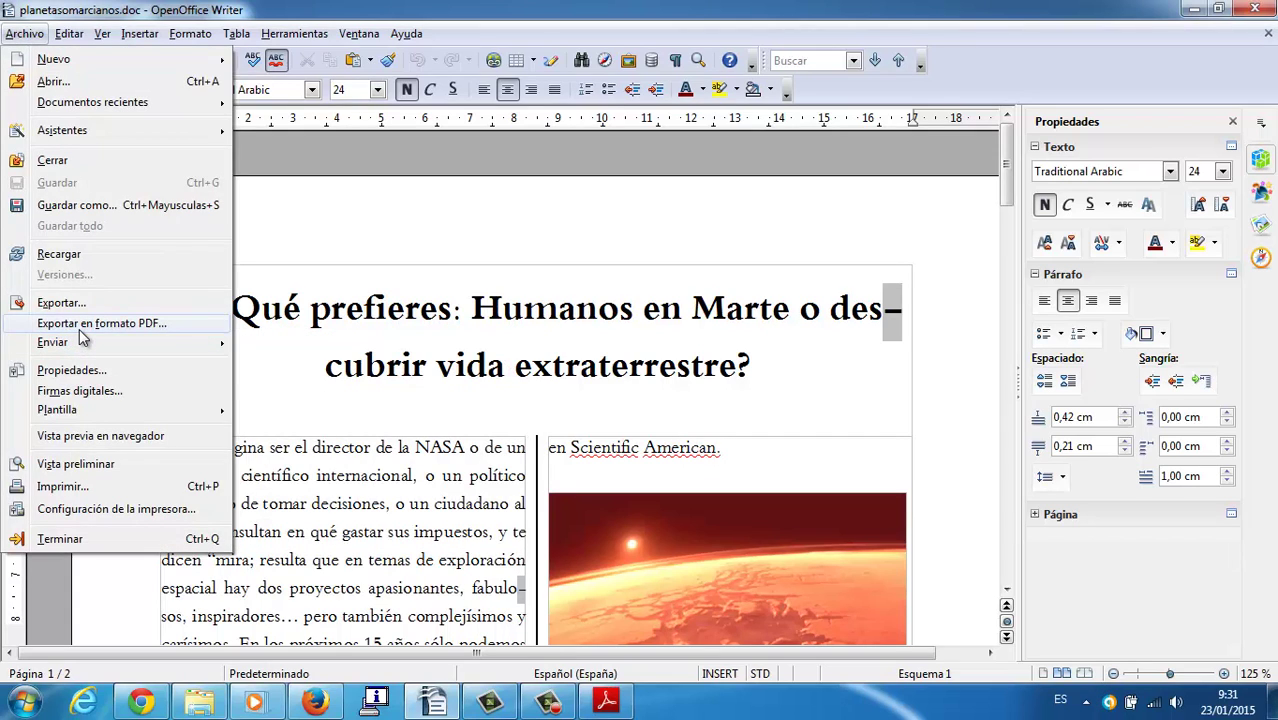
pyautogui.click(421, 588)
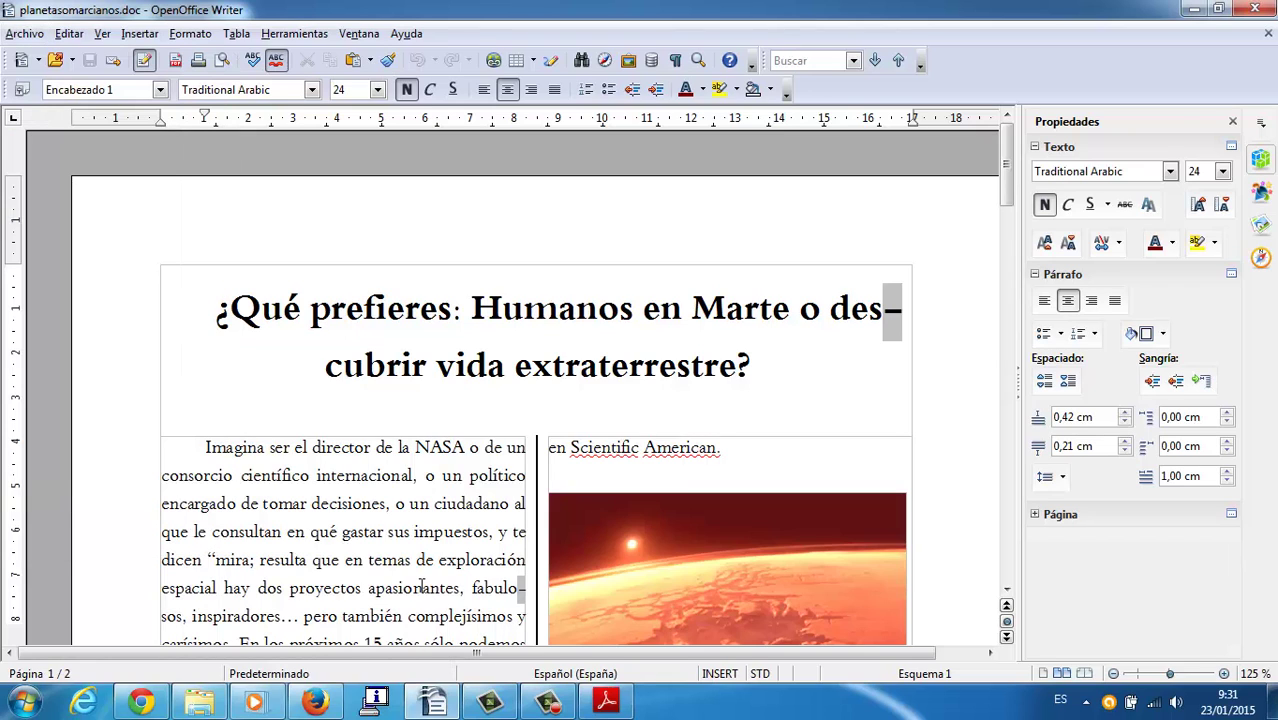
pyautogui.click(548, 701)
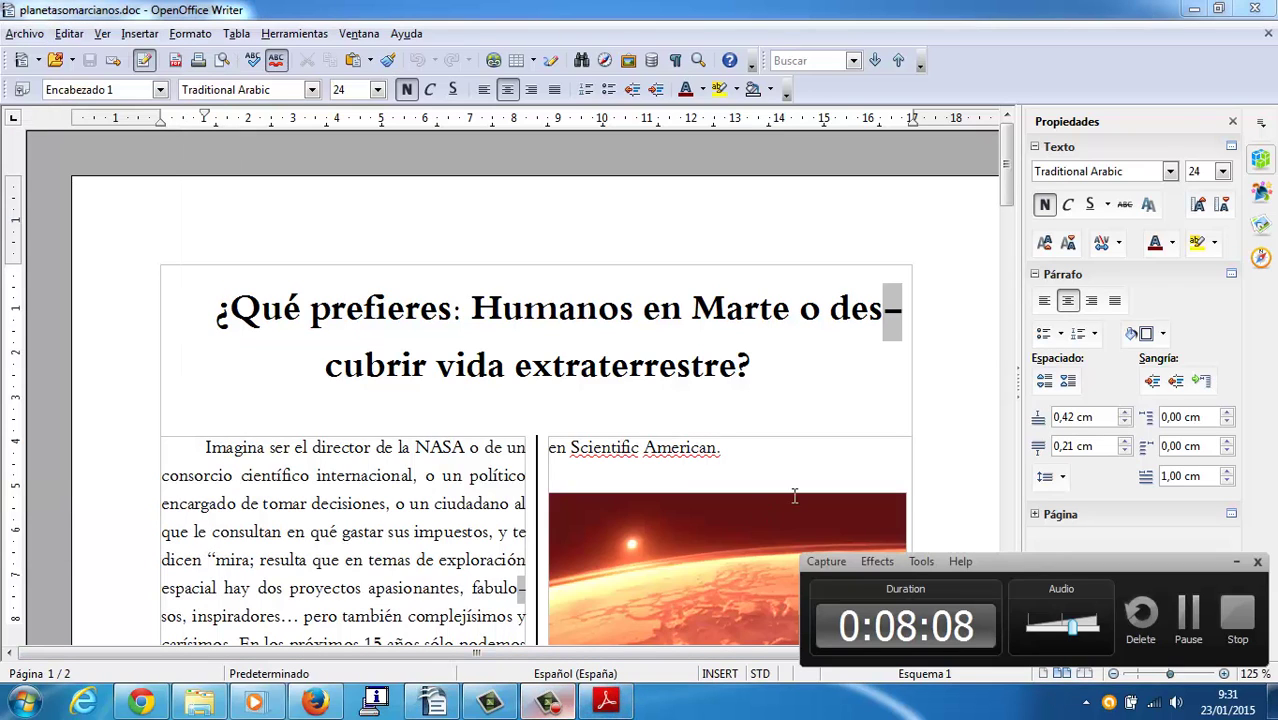